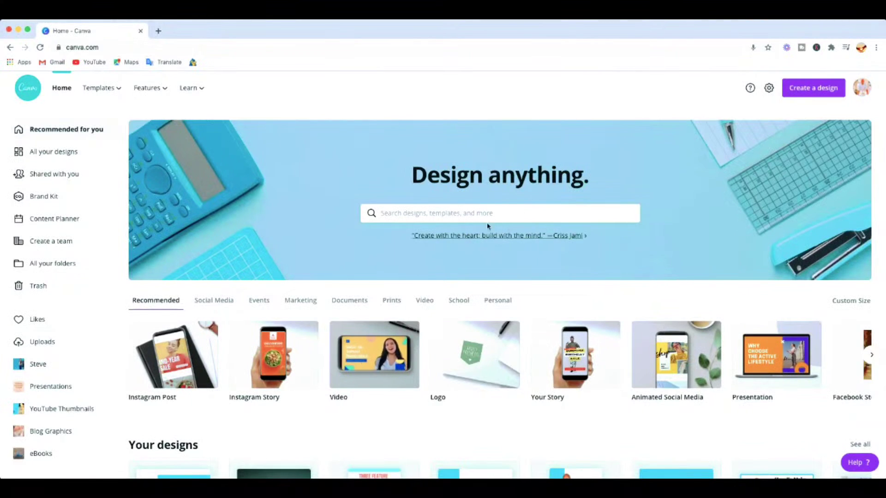
- Find the A4 Document design type and create a blank A4 document
click(409, 214)
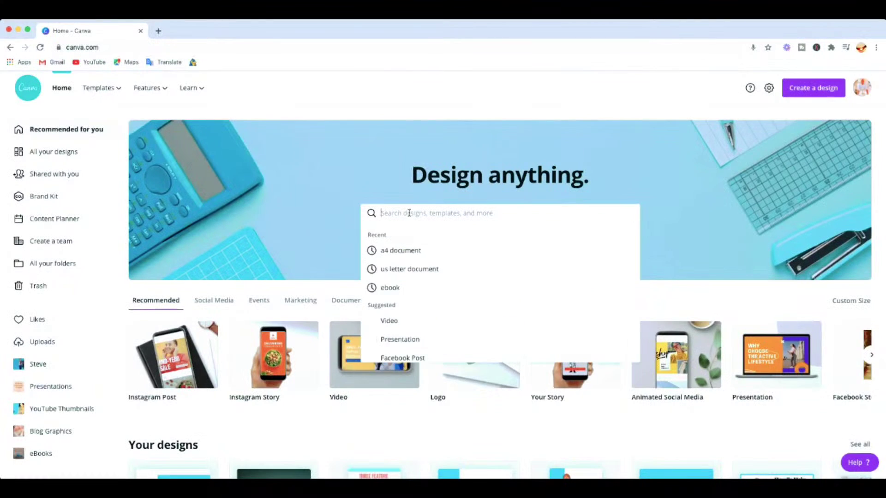
text(a4)
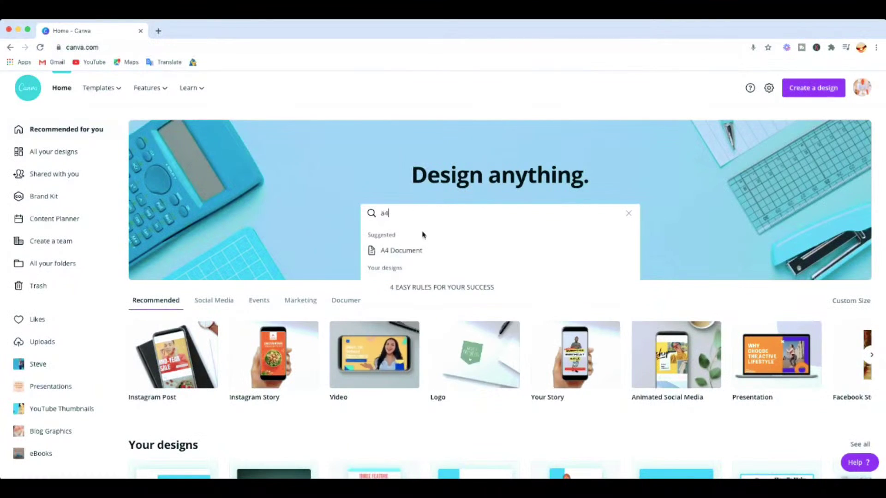
click(430, 253)
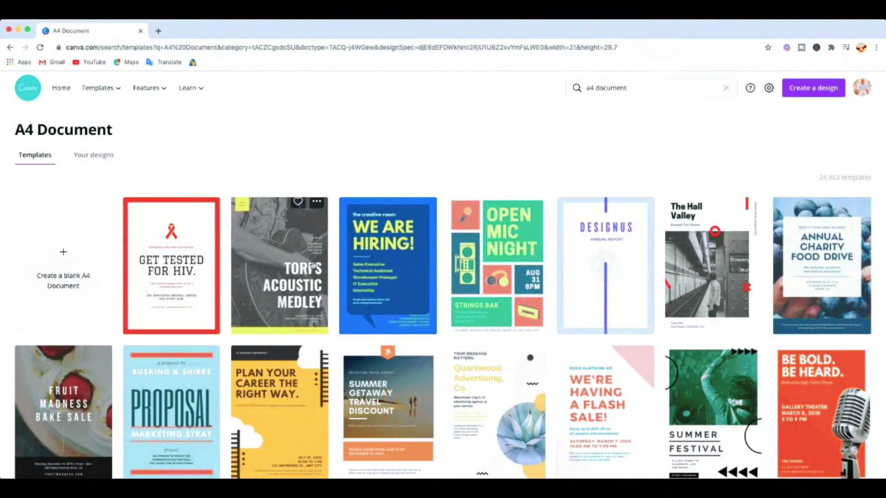
scroll(328, 285, down, 3)
scroll(328, 285, up, 2)
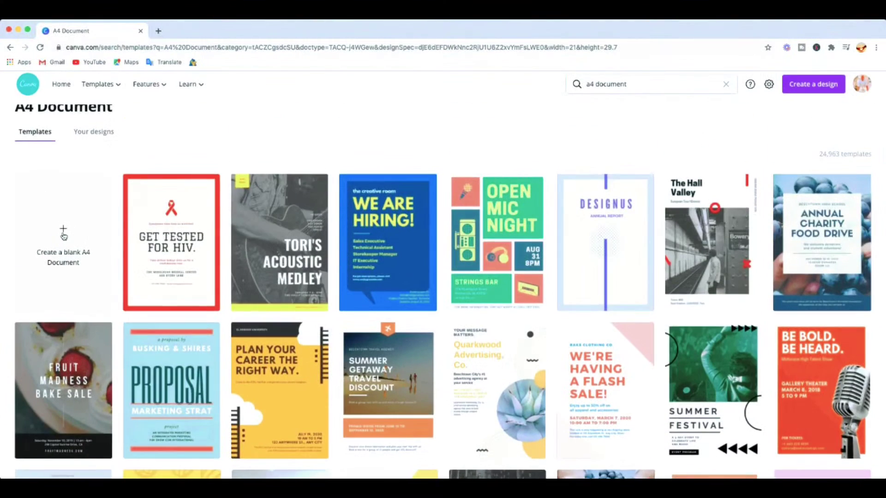
click(64, 236)
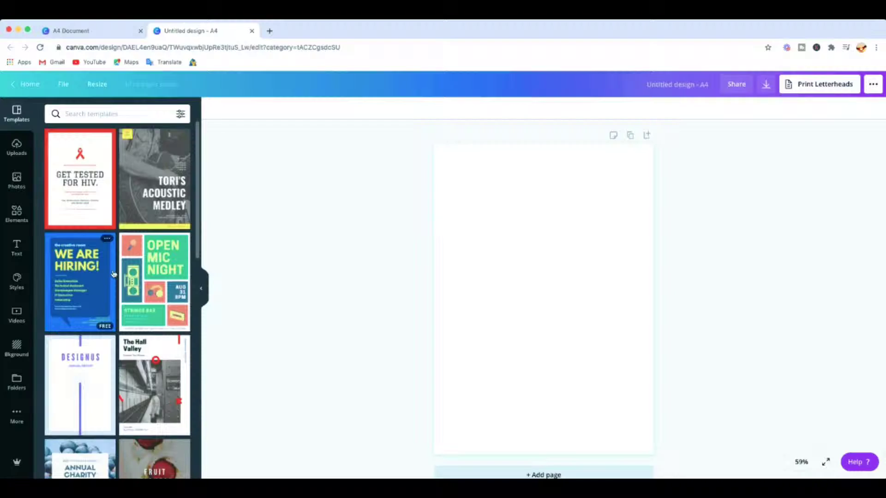
- Browse the A4 template collection for a suitable multi-page report layout
scroll(114, 272, down, 3)
scroll(115, 272, down, 5)
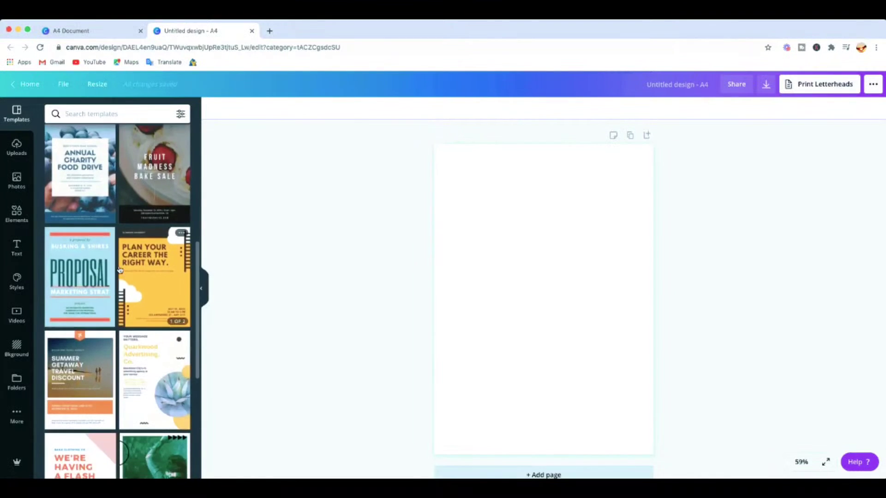
scroll(120, 270, down, 9)
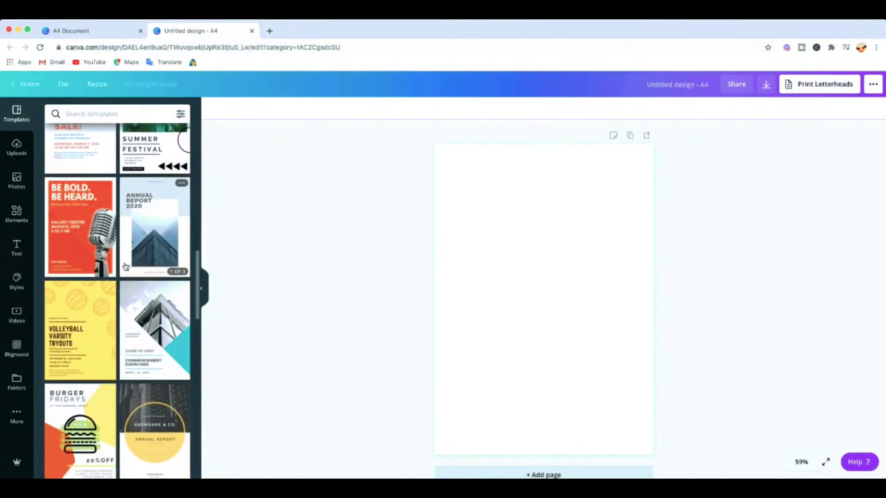
scroll(125, 267, down, 1)
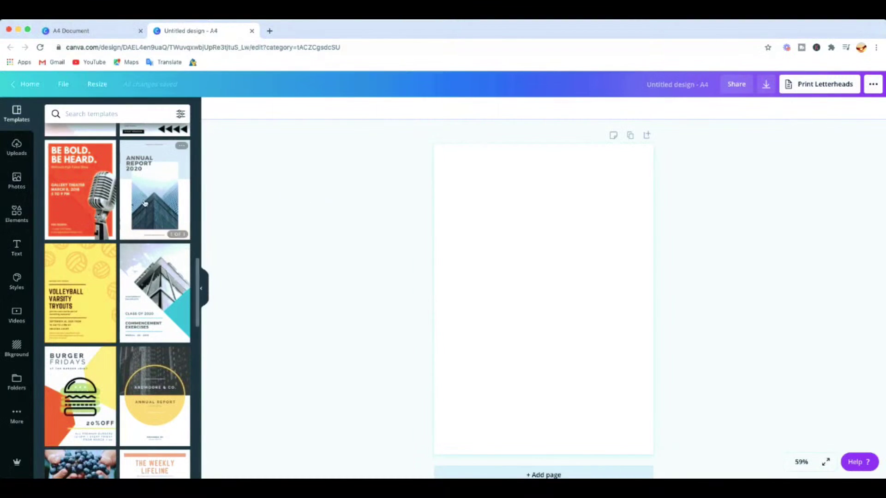
scroll(146, 191, up, 5)
scroll(147, 190, up, 10)
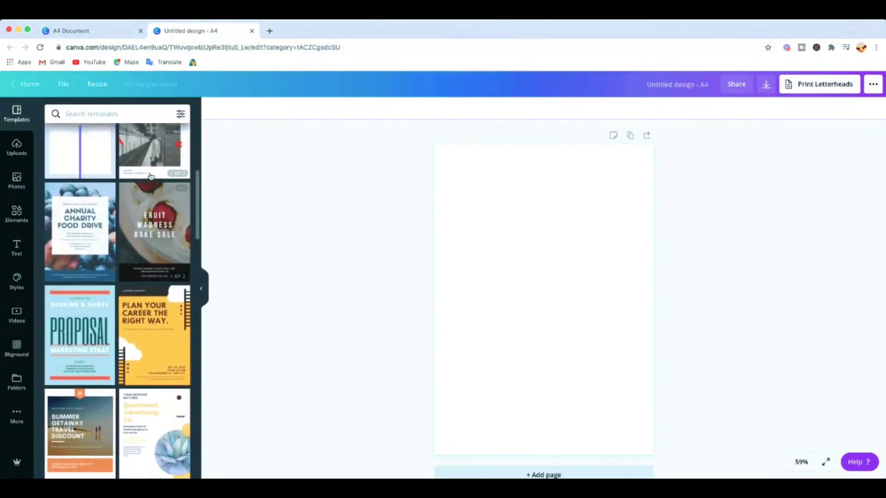
scroll(147, 184, up, 2)
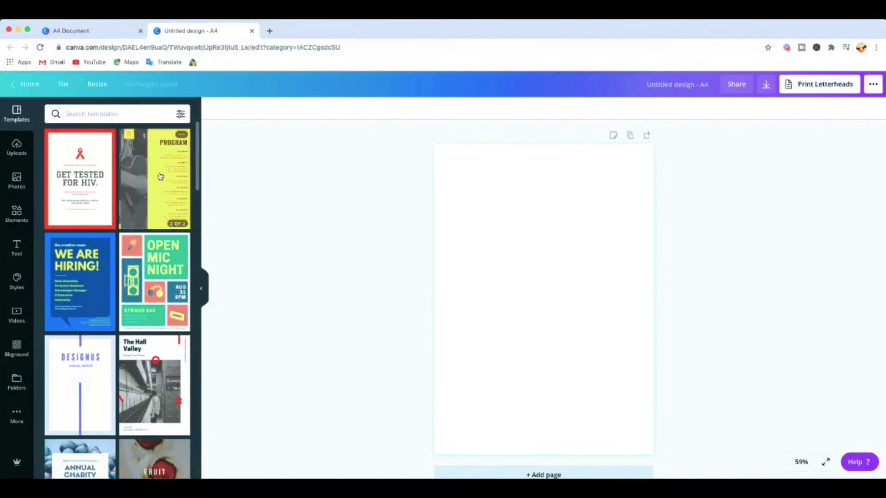
scroll(159, 217, down, 4)
scroll(158, 228, down, 5)
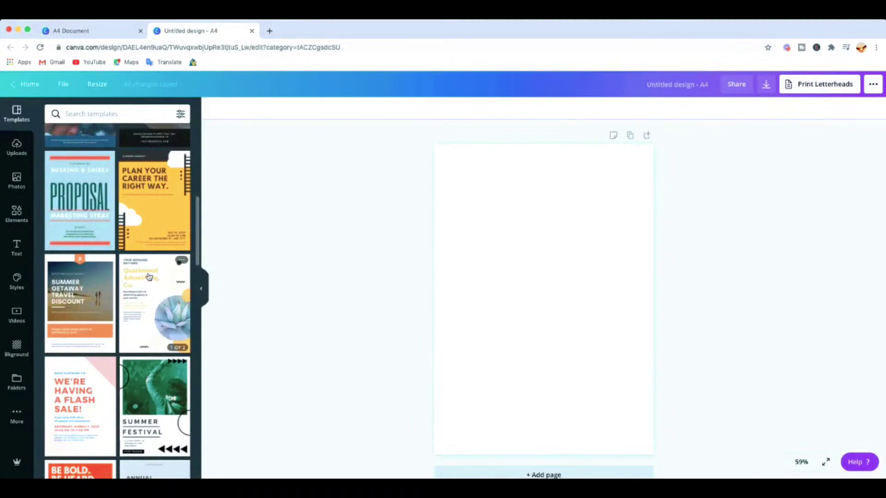
scroll(149, 270, down, 6)
scroll(149, 270, down, 6)
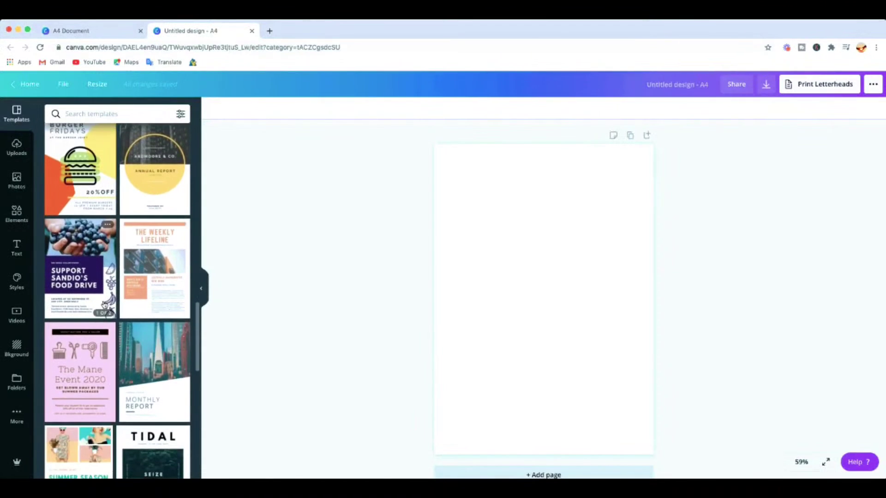
scroll(153, 251, down, 3)
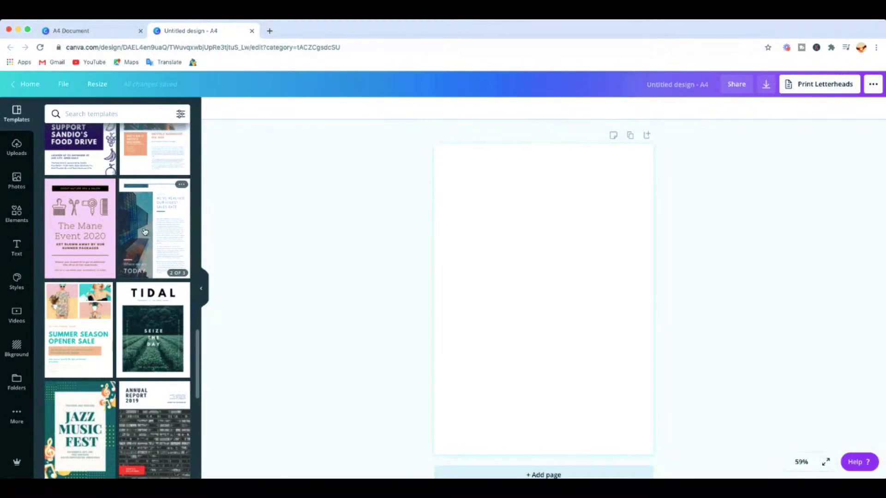
scroll(152, 261, down, 6)
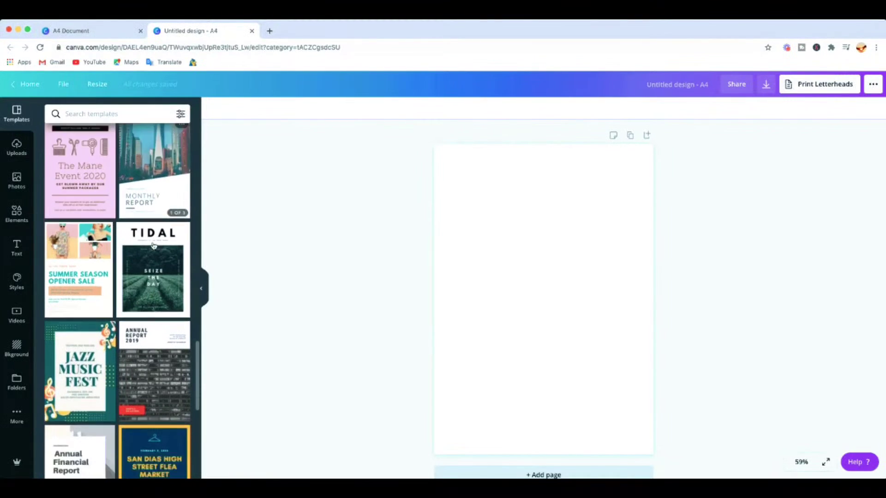
scroll(154, 245, down, 6)
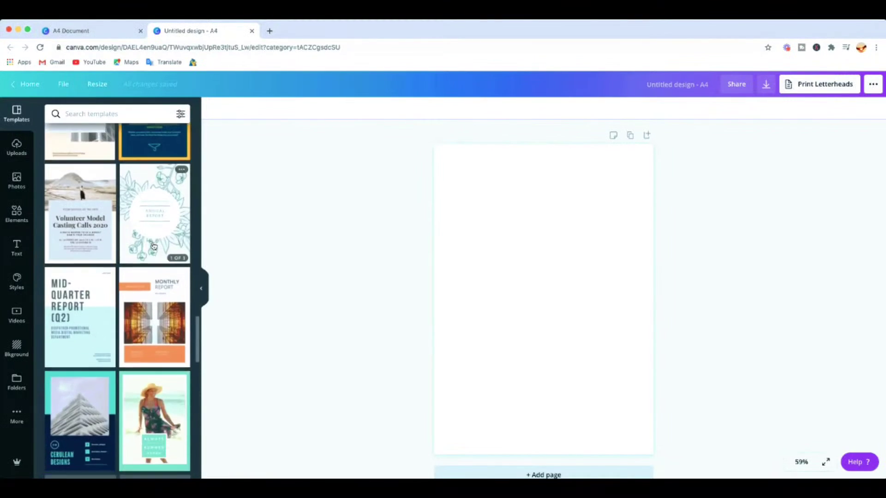
scroll(153, 246, down, 4)
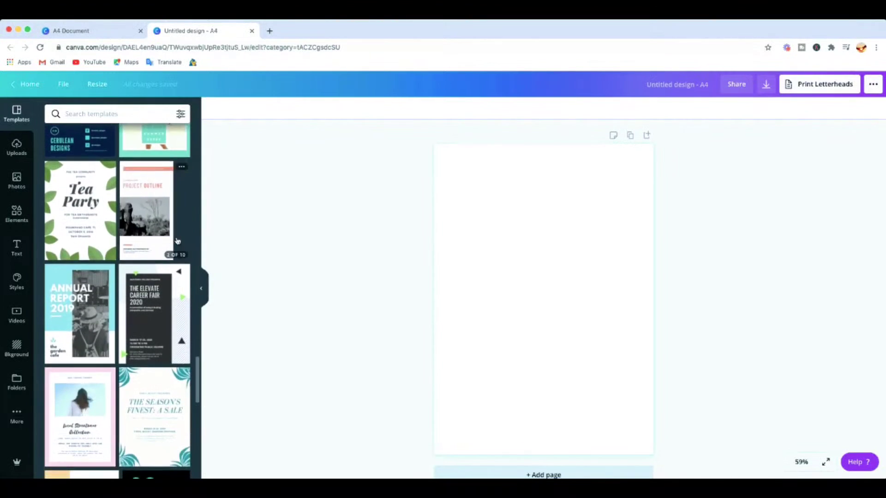
- Apply all 10 pages of the Coral & White Minimal Corporate Project Outline Report template to the document
scroll(150, 206, down, 1)
click(148, 206)
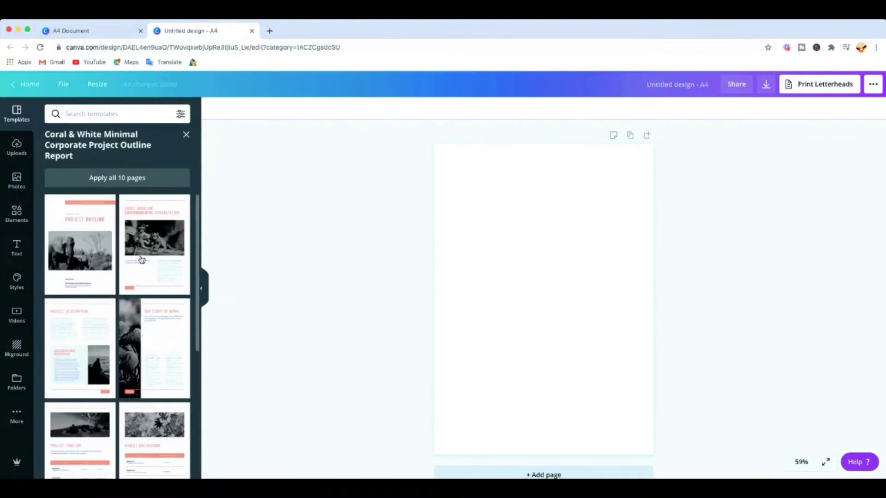
scroll(130, 308, down, 4)
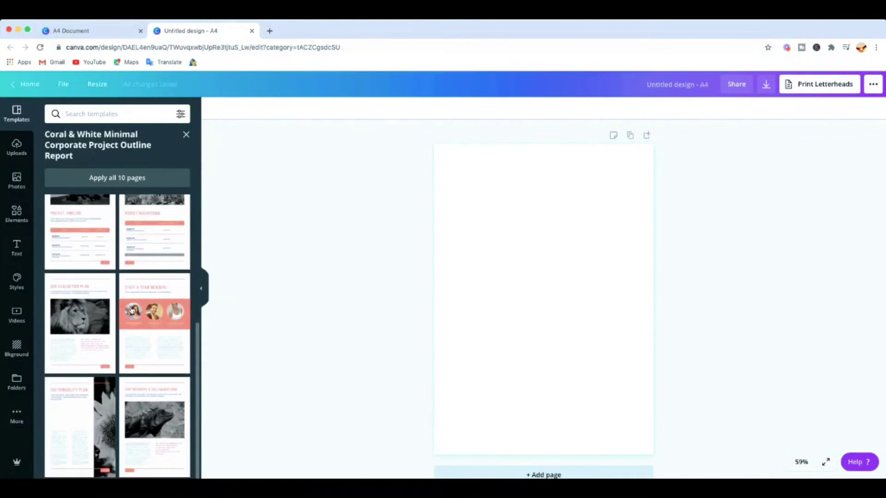
scroll(132, 310, up, 4)
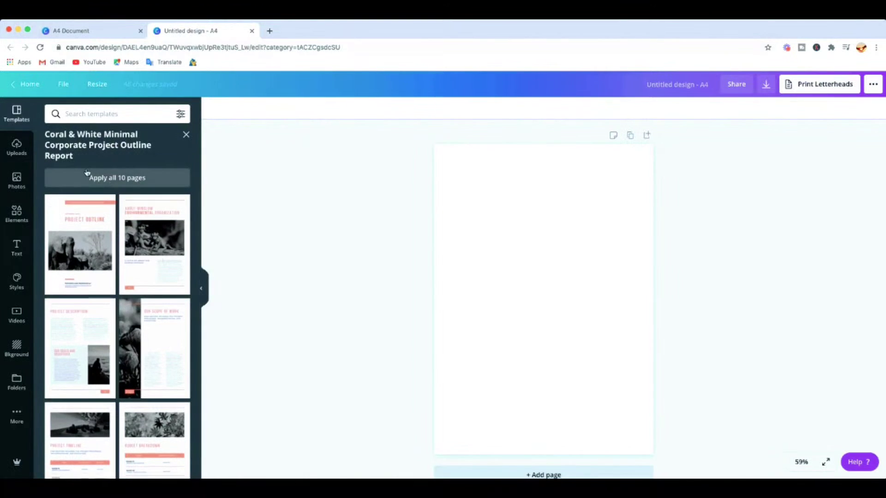
click(118, 177)
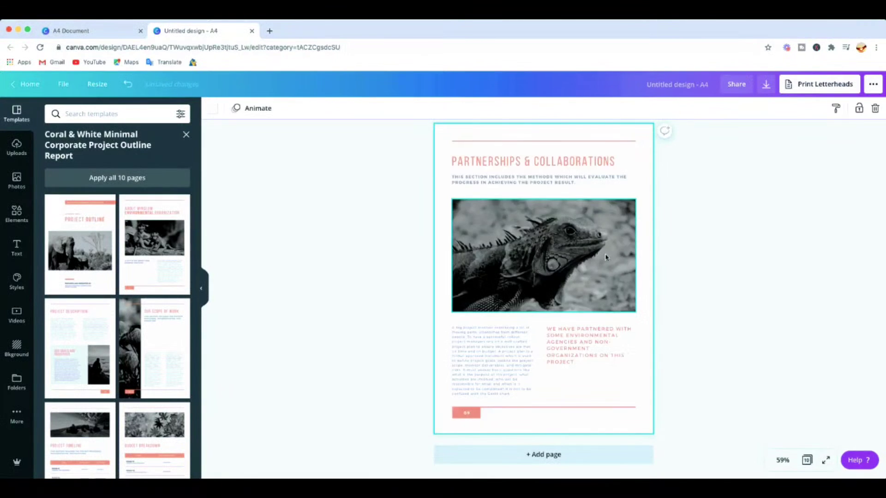
- Move the date and "PROJECT OUTLINE" title group slightly upward on page 1
scroll(606, 258, up, 15)
scroll(605, 258, up, 10)
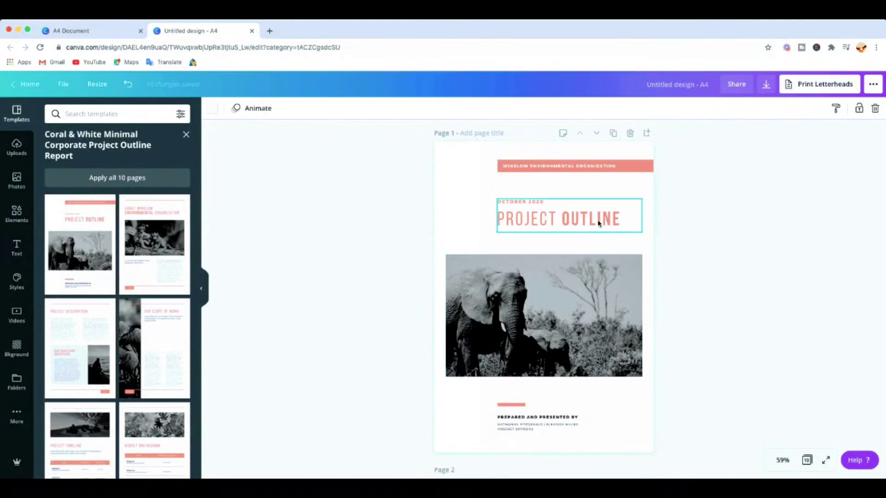
click(568, 220)
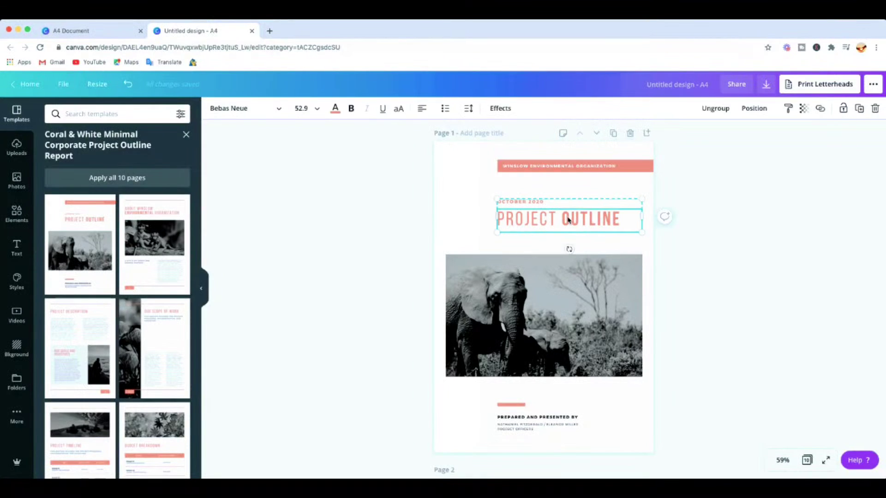
drag(569, 220, 565, 216)
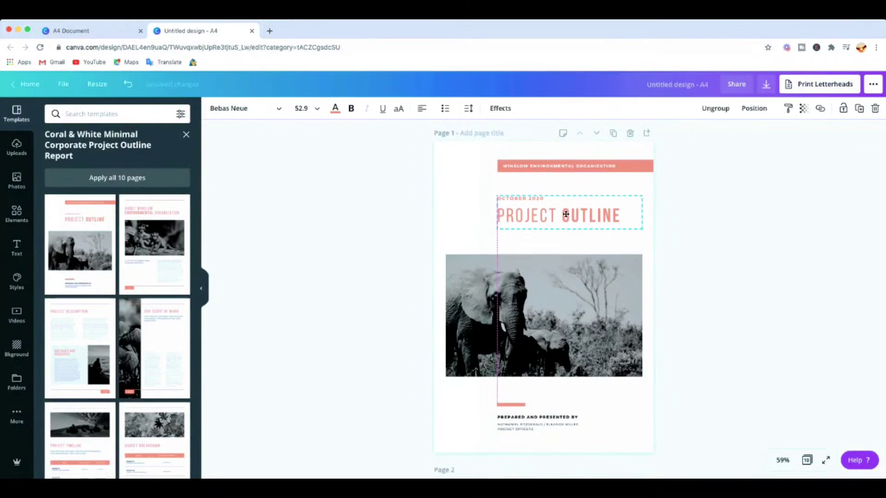
click(645, 164)
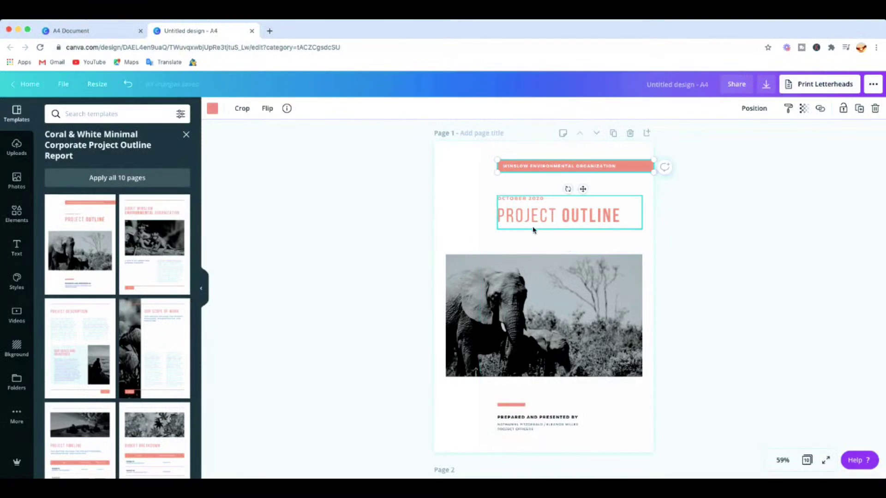
click(586, 245)
scroll(595, 350, down, 3)
scroll(599, 368, up, 3)
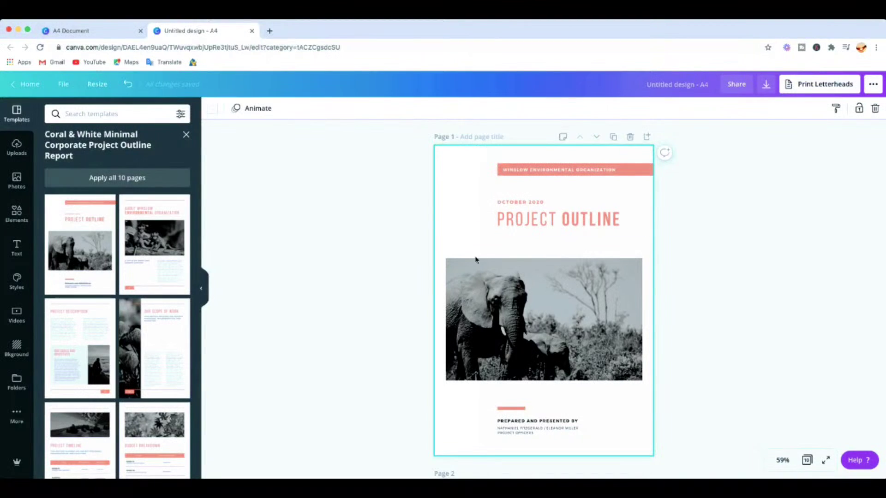
- Change the coral banner at the top of page 1 to the light blue brand colour
click(647, 170)
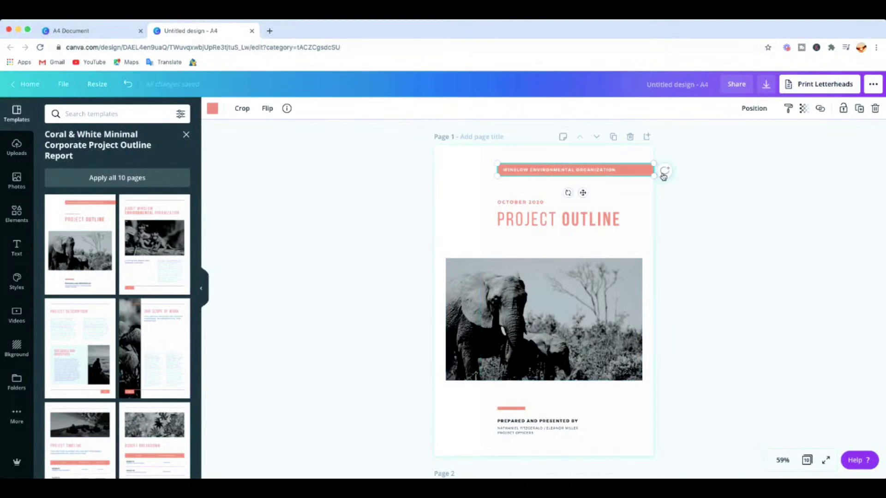
click(213, 109)
click(54, 250)
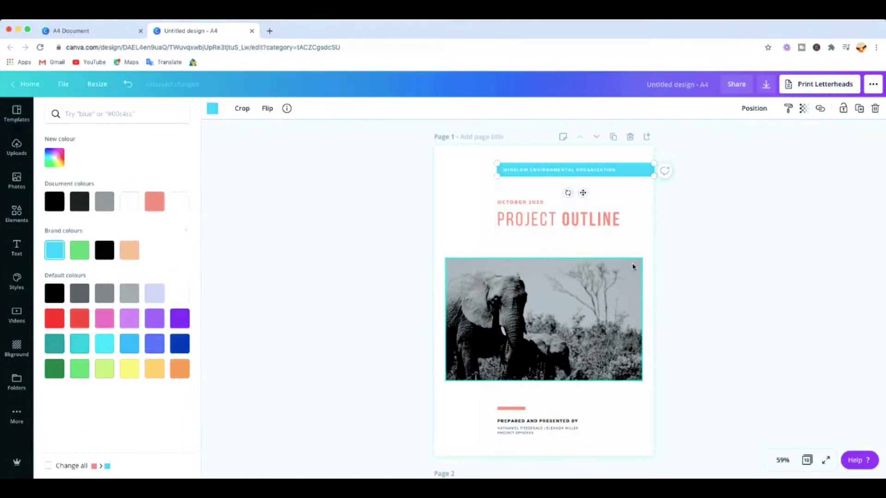
- Change the "PROJECT OUTLINE" title text on page 1 to the black brand colour
click(592, 223)
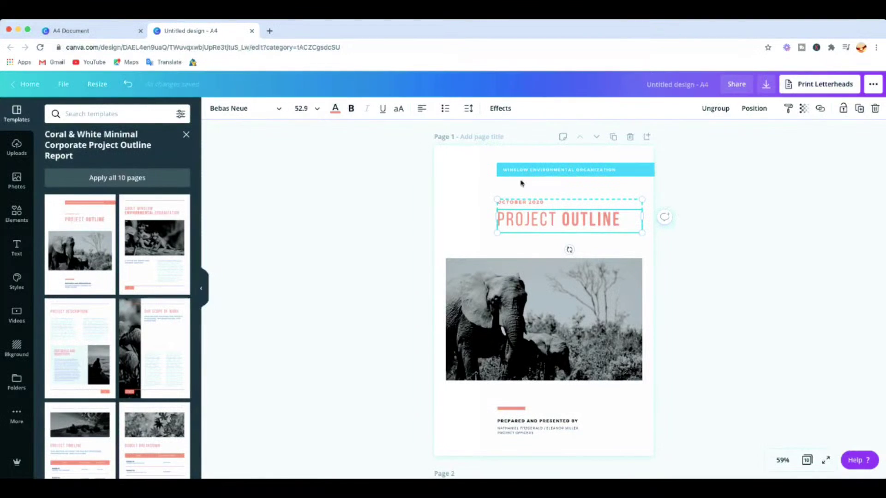
click(336, 109)
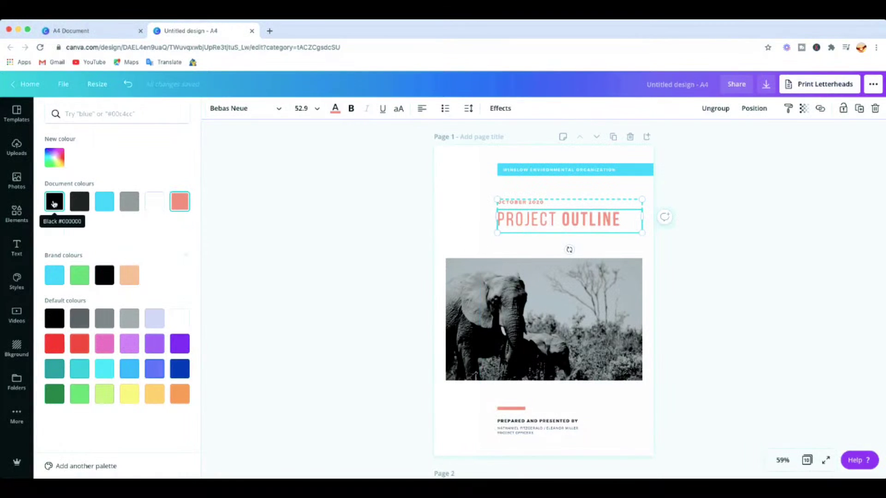
click(104, 277)
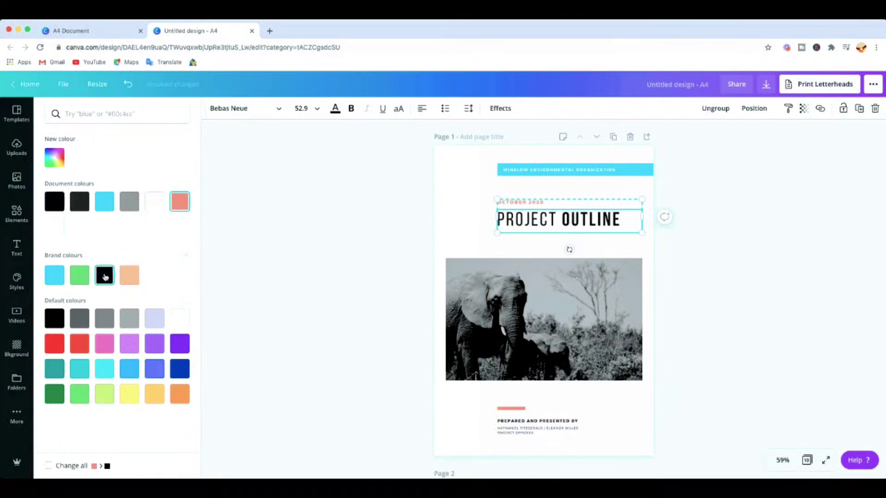
- Delete only the "OCTOBER 2020" date element from the title group on page 1
click(540, 207)
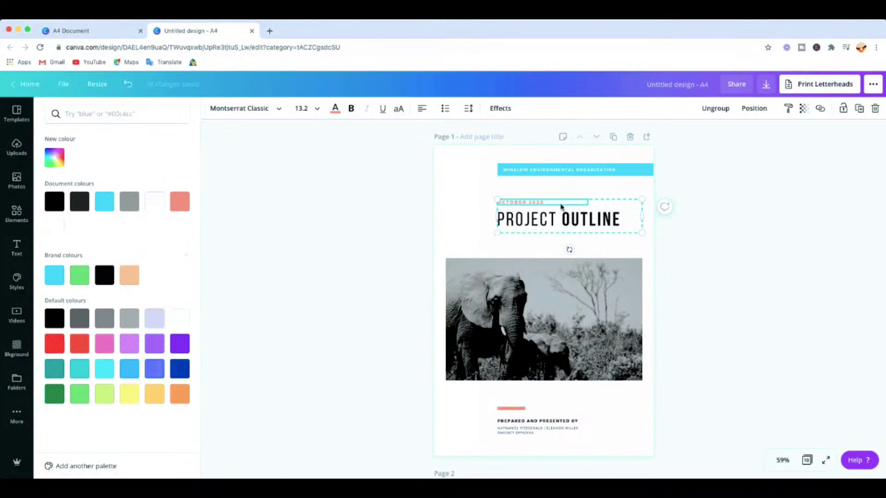
click(875, 109)
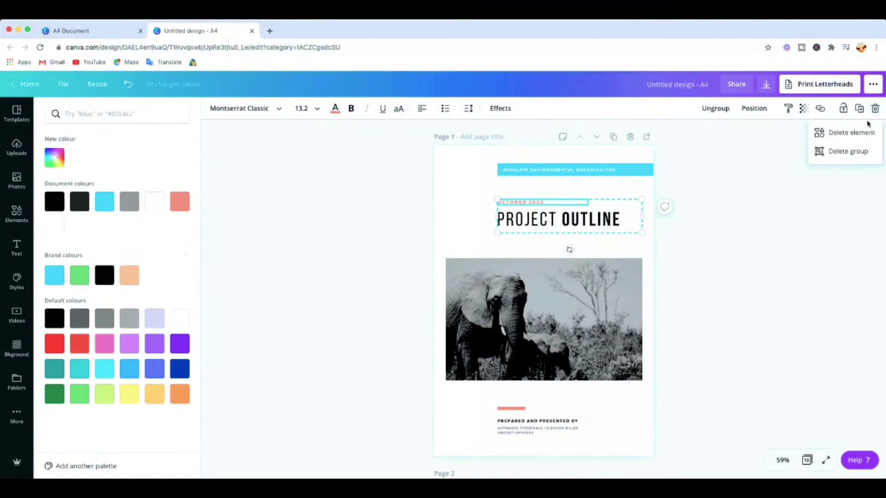
click(840, 133)
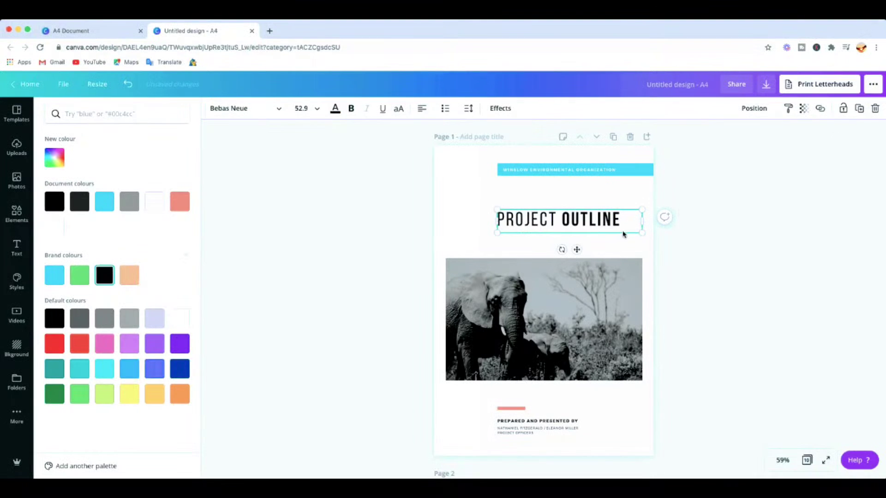
- Replace the word "PROJECT" in the page 1 title with "SELF"
drag(560, 218, 496, 219)
click(516, 220)
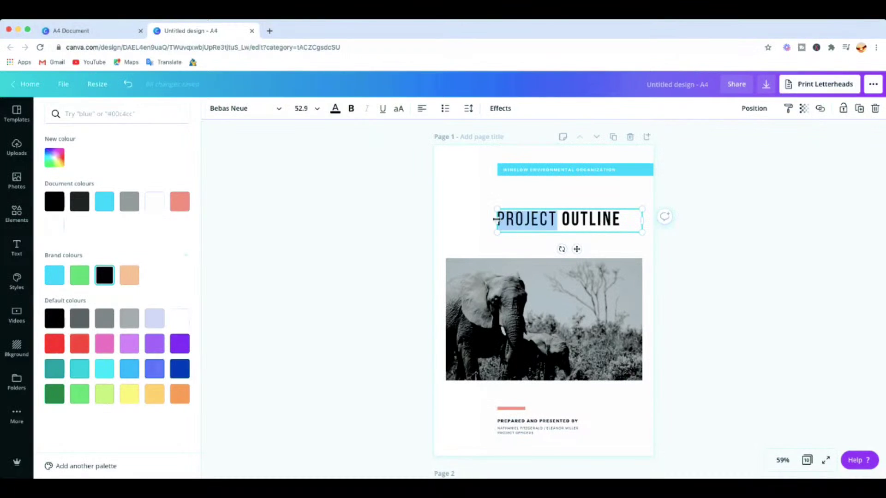
text(SE;F)
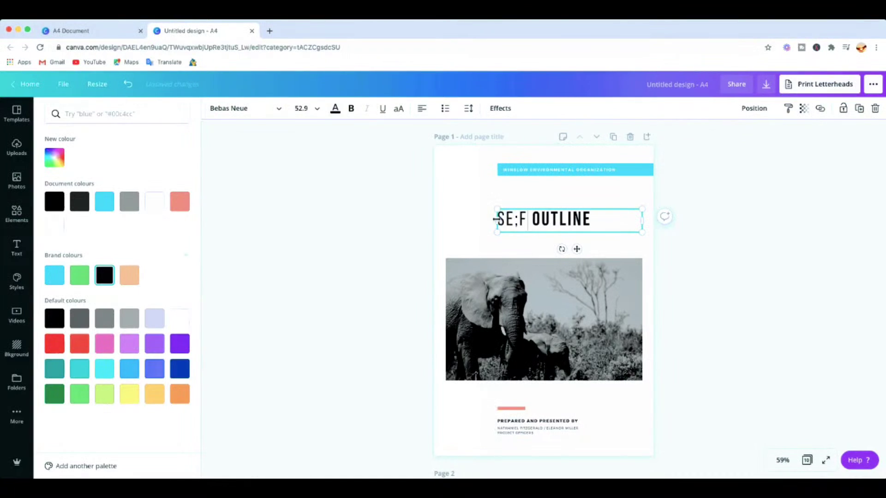
key(BackSpace)
key(BackSpace)
key(BackSpace)
text(LF)
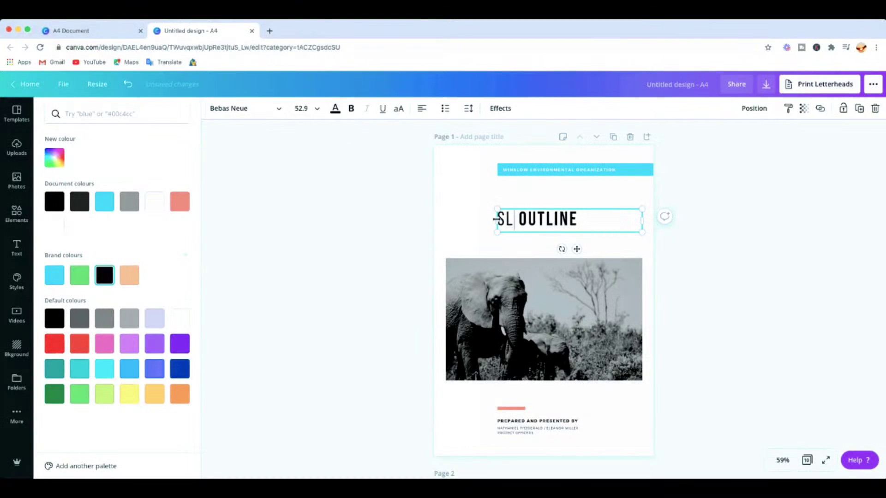
key(BackSpace)
key(BackSpace)
key(BackSpace)
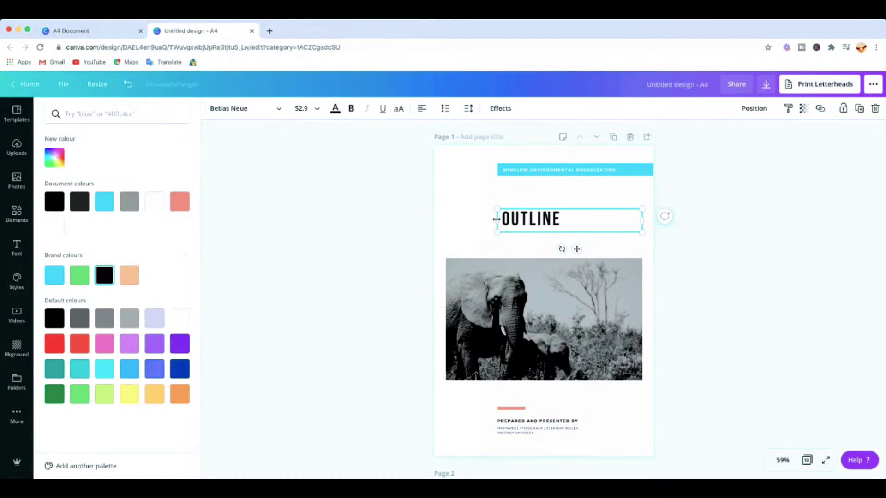
text(SELF )
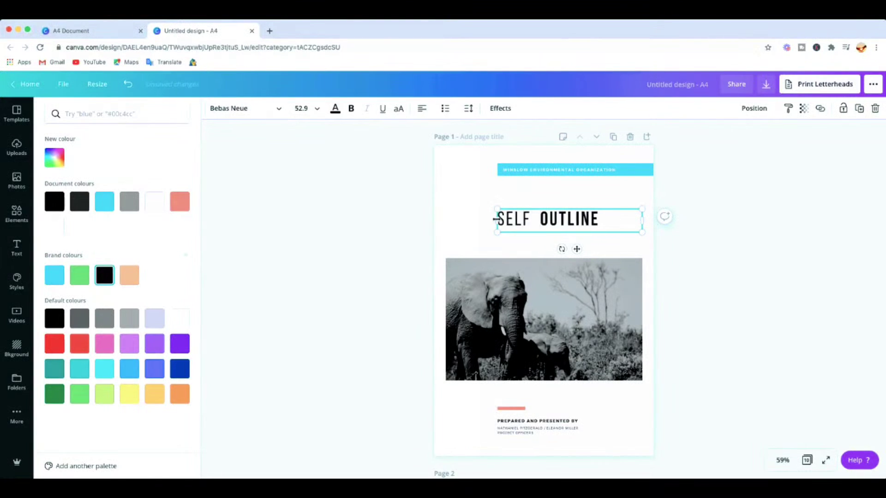
- Add "DISCIPILNE" after "SELF" in the page 1 title, and replace "OUTLINE" with "MASTERY" on a second line
text(DISCIPL)
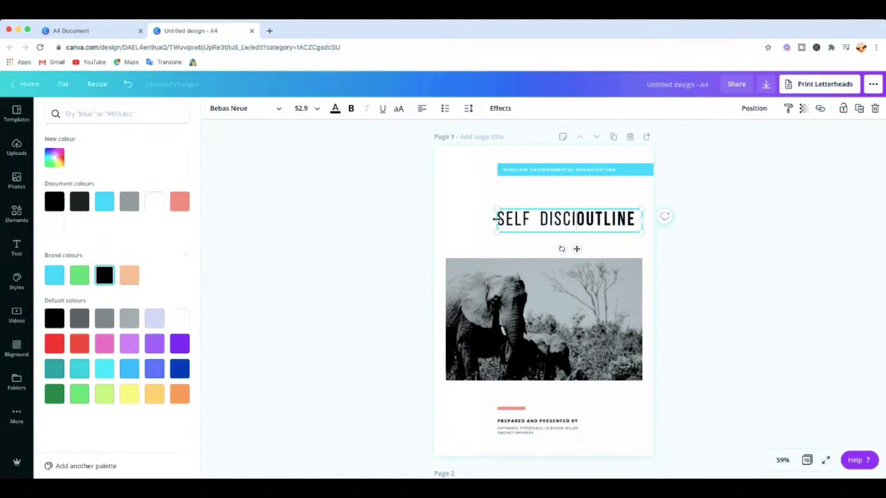
text(NE)
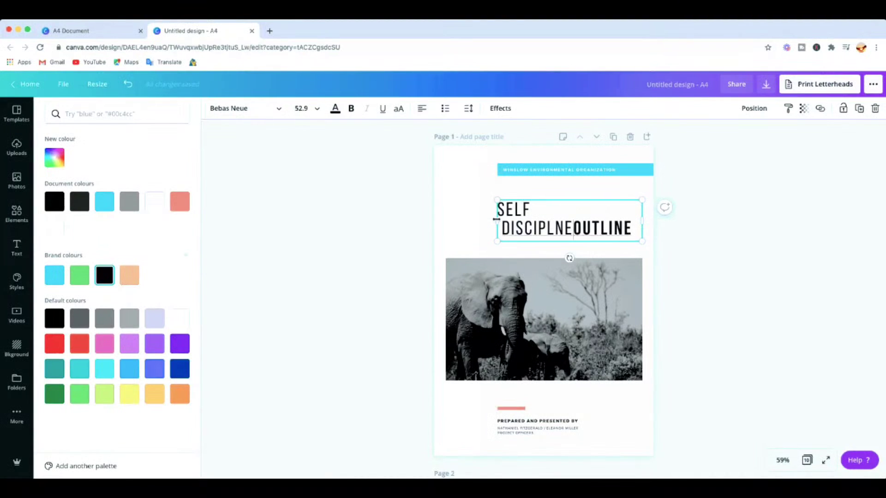
click(547, 228)
text(I)
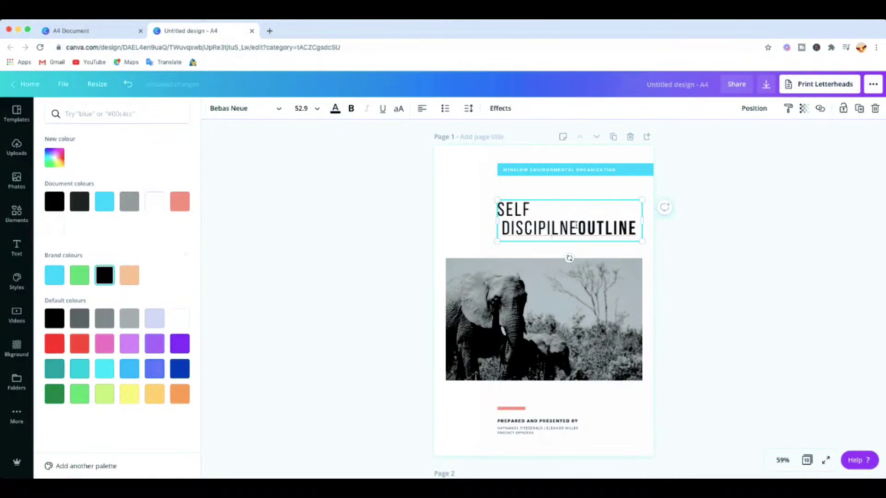
key(Return)
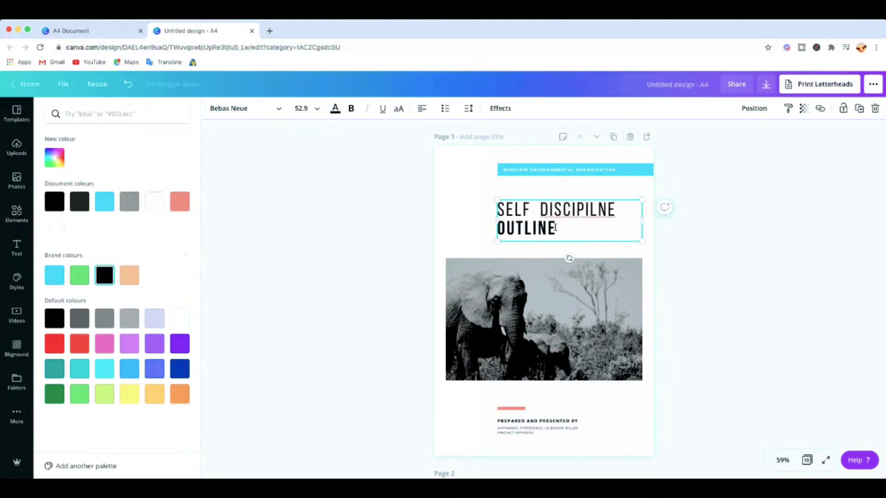
drag(555, 227, 498, 226)
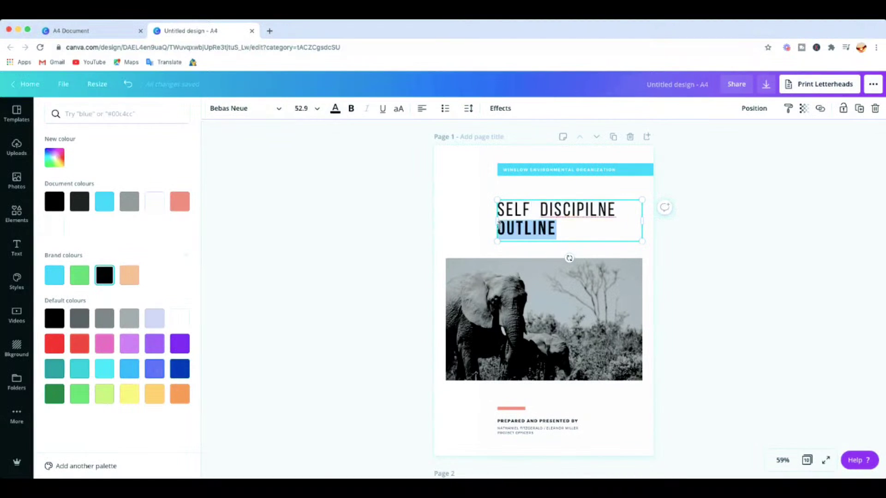
text(MASTERY)
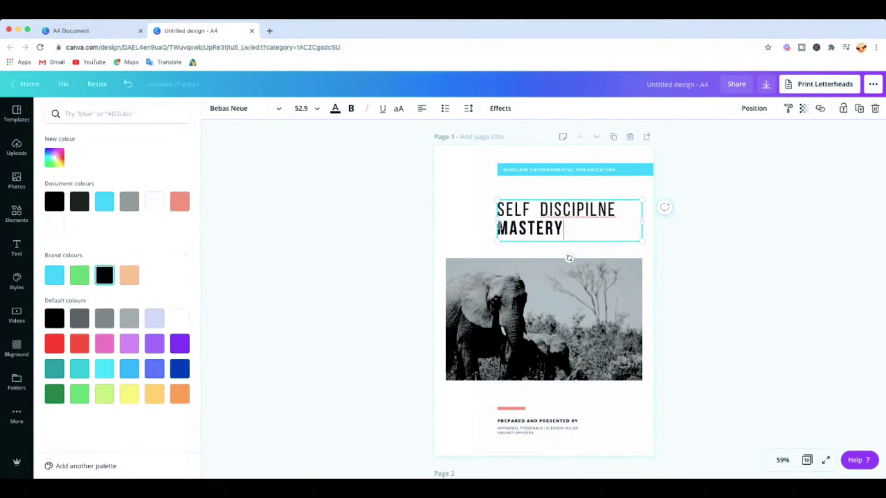
- Set the page 1 title's font size to 56, and scale the text box up slightly to size 58.2
scroll(520, 232, down, 1)
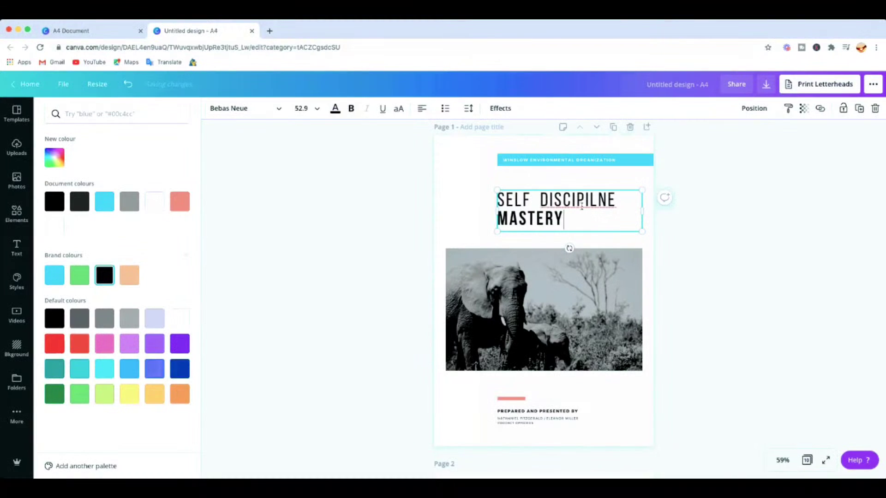
click(301, 109)
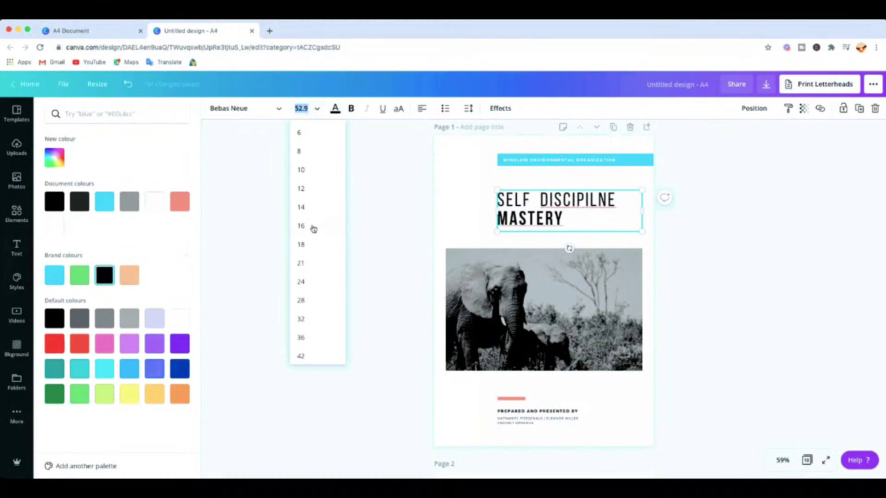
scroll(306, 252, down, 4)
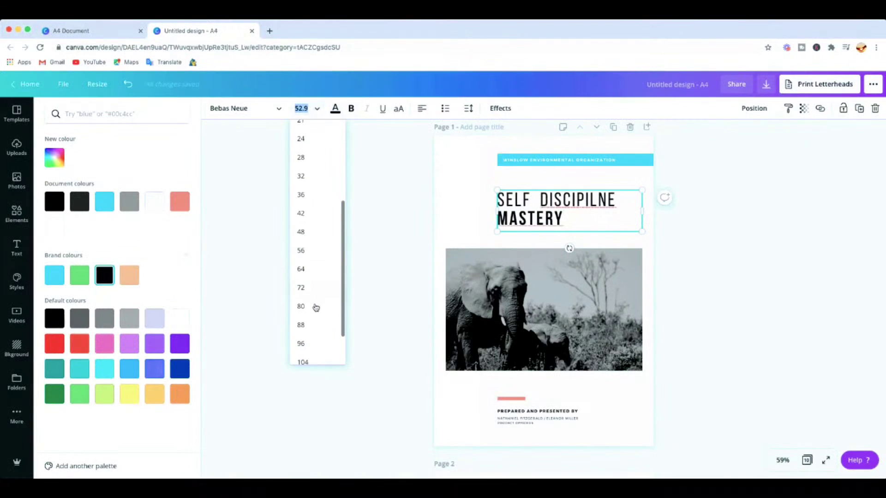
click(301, 250)
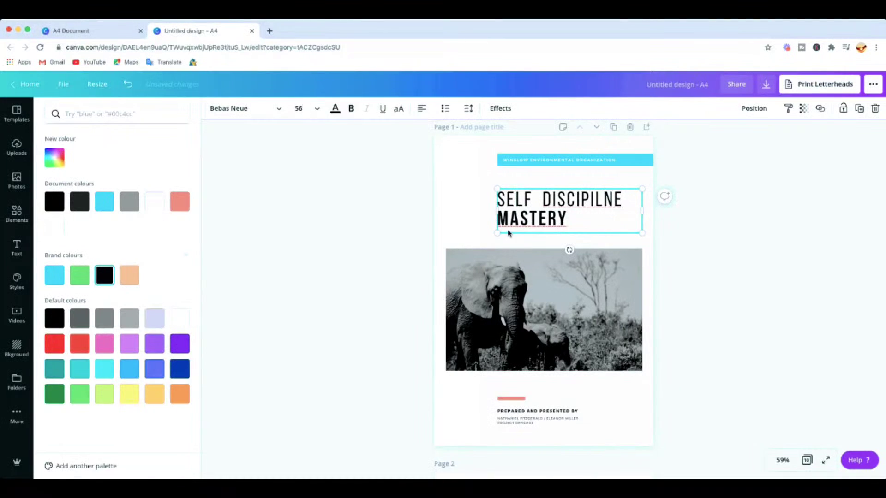
drag(497, 232, 492, 235)
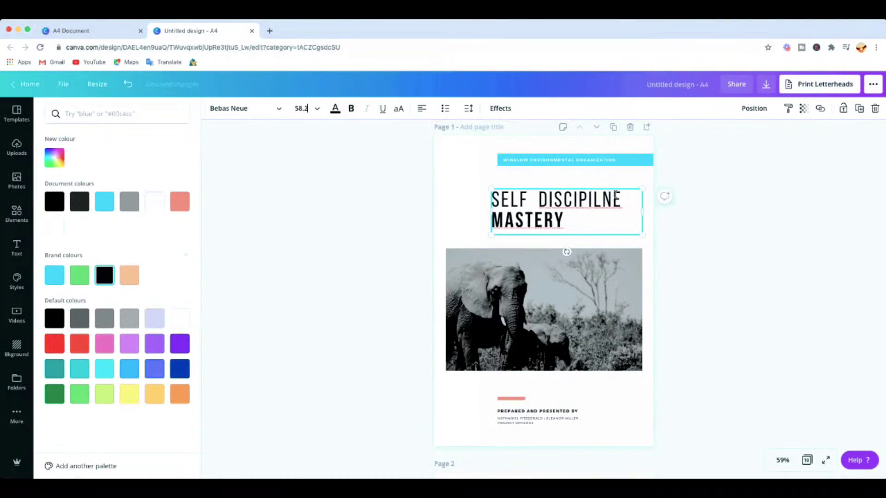
- Correct the misspelled second word of the page 1 title to "DISCIPLINE"
double_click(578, 200)
text(DISCIPLINE)
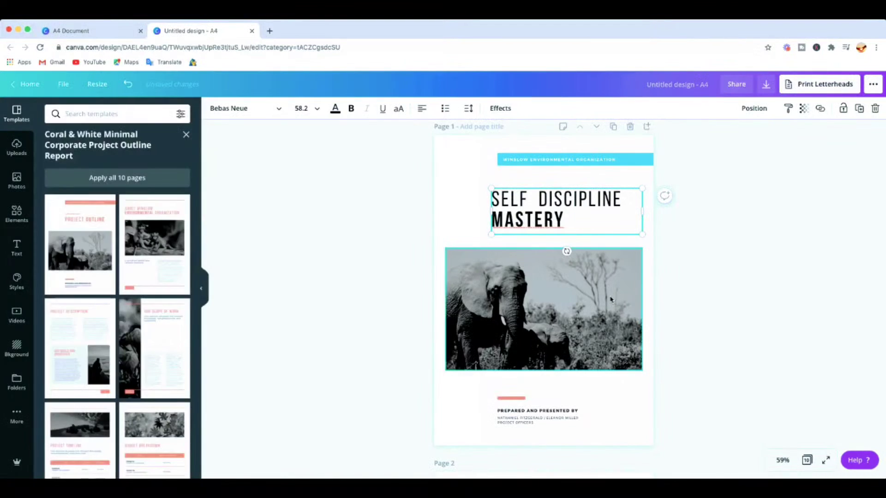
- Remove the elephant photo from page 1 while keeping its empty image frame
click(612, 300)
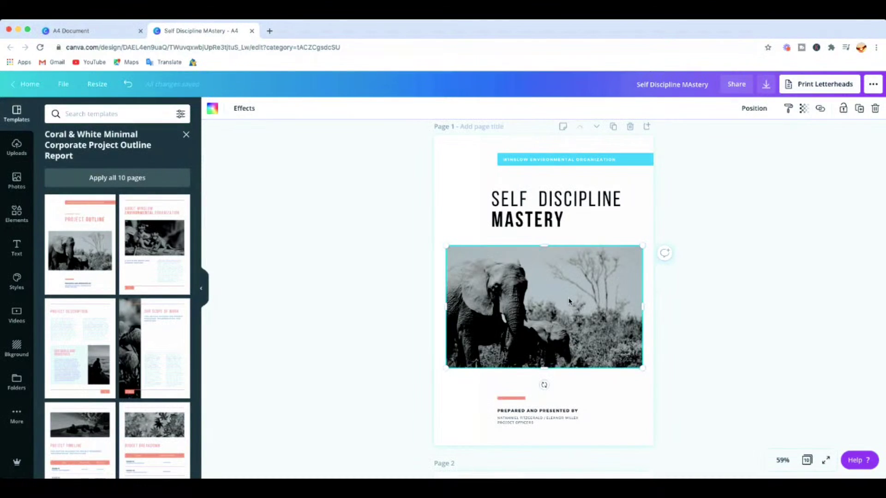
key(Delete)
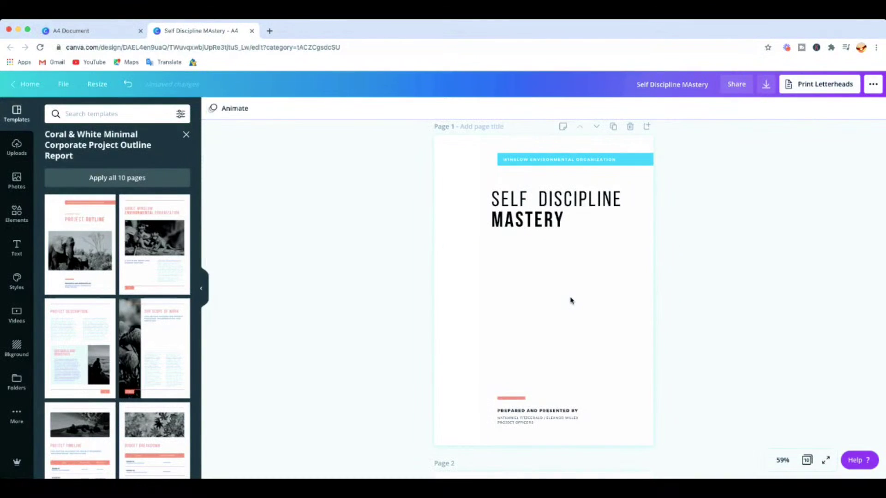
click(128, 84)
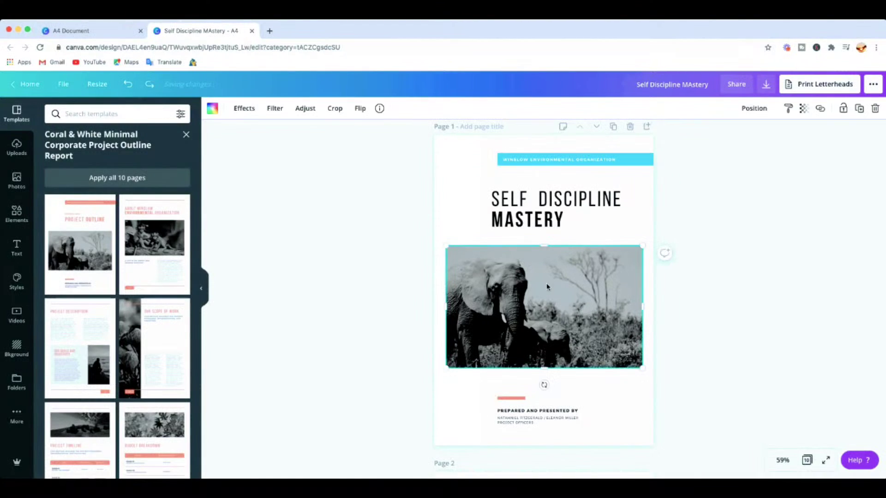
key(Delete)
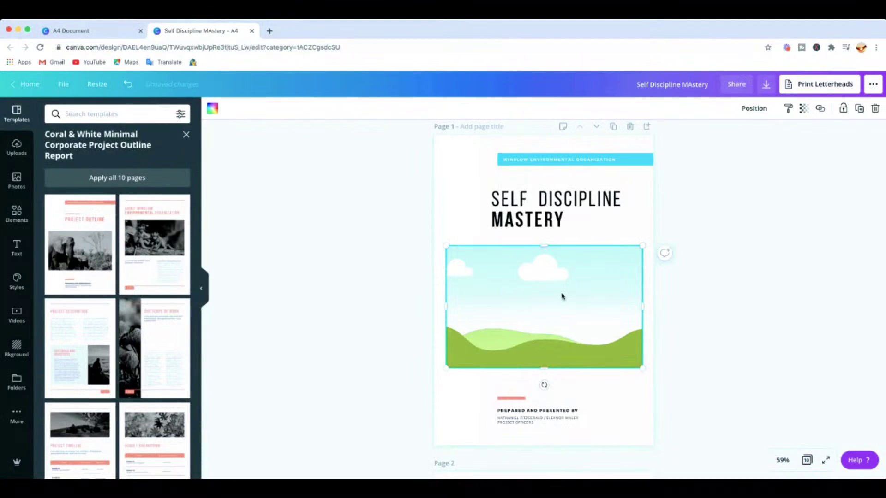
click(533, 294)
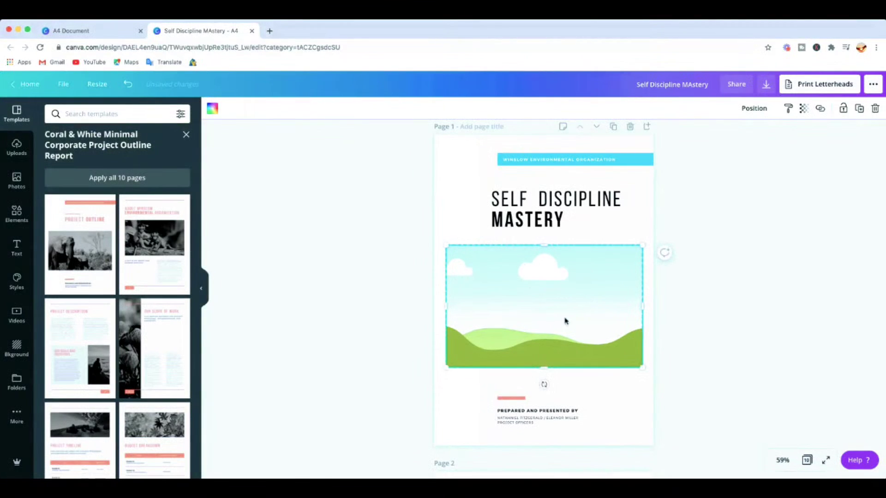
- Add the stock photo of the woman with raised arms on a mountain rock to page 1
click(15, 182)
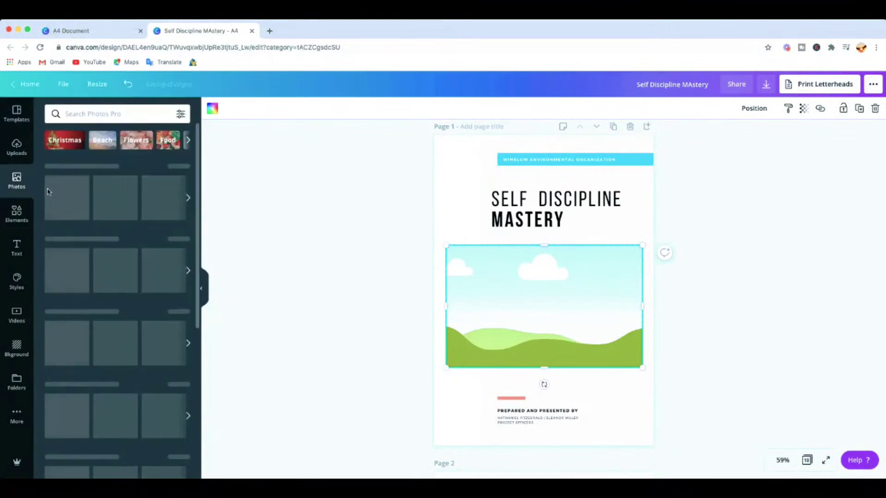
scroll(89, 303, down, 2)
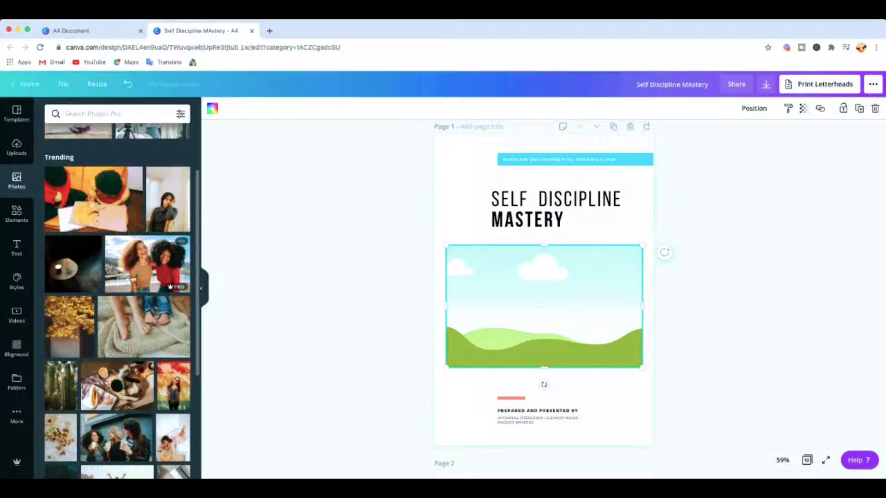
scroll(148, 271, down, 6)
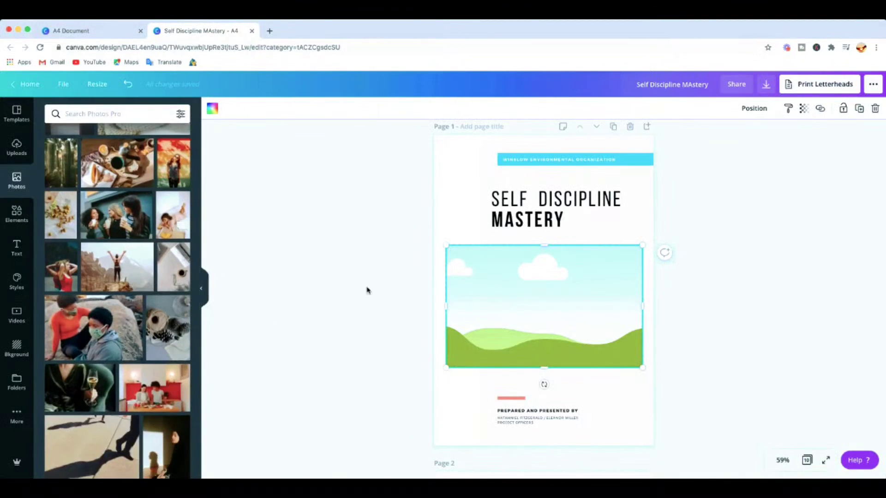
scroll(125, 233, down, 1)
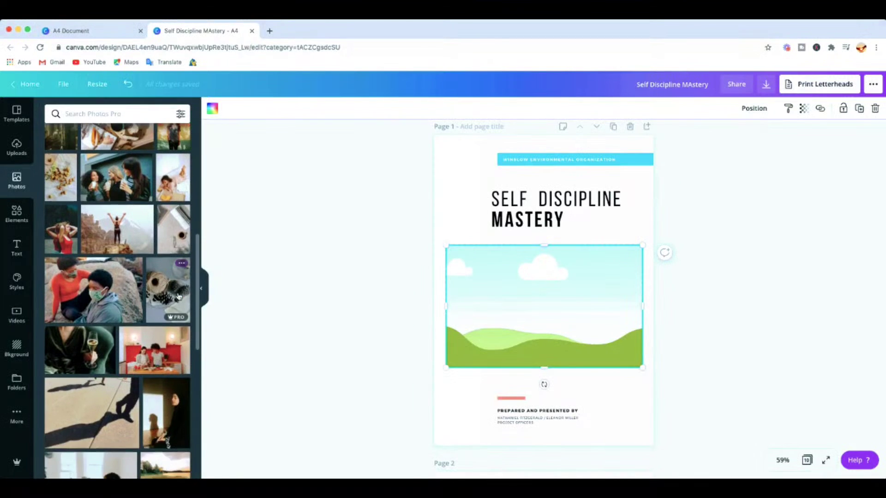
click(122, 231)
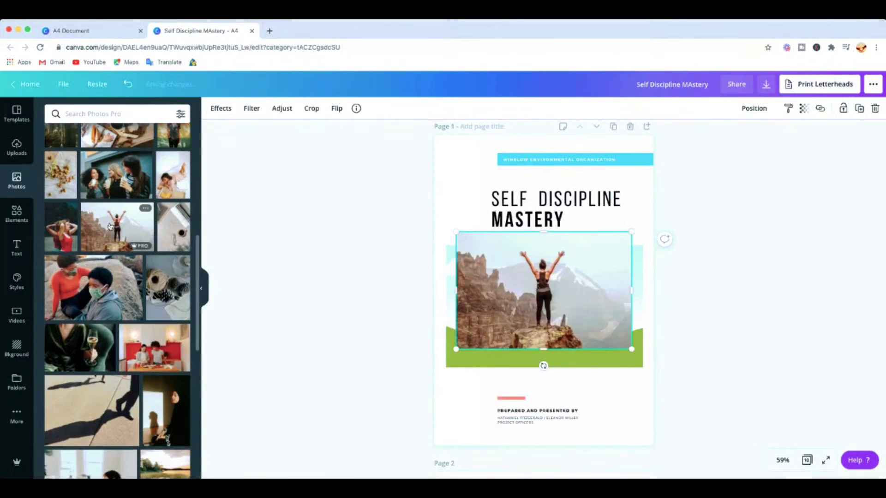
key(Delete)
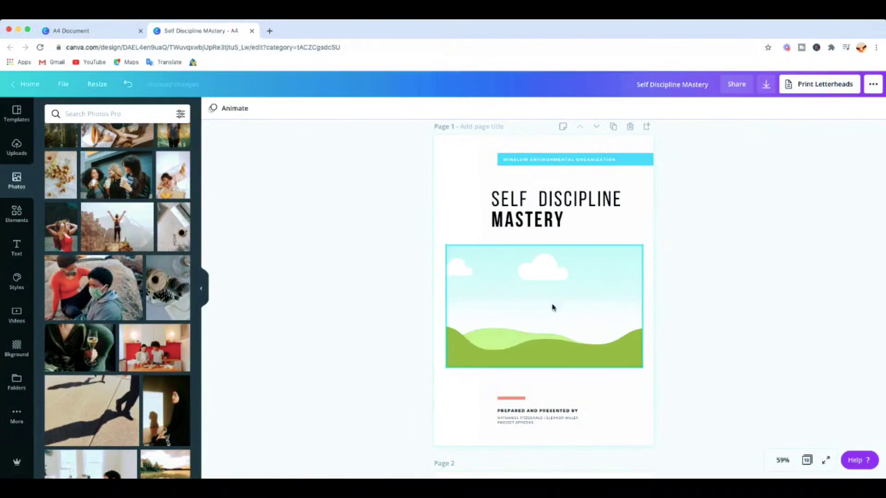
drag(120, 238, 535, 318)
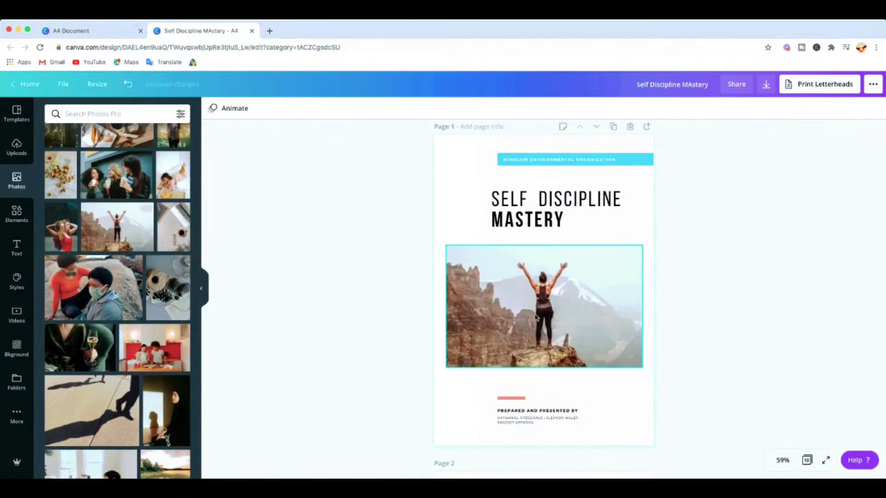
click(578, 310)
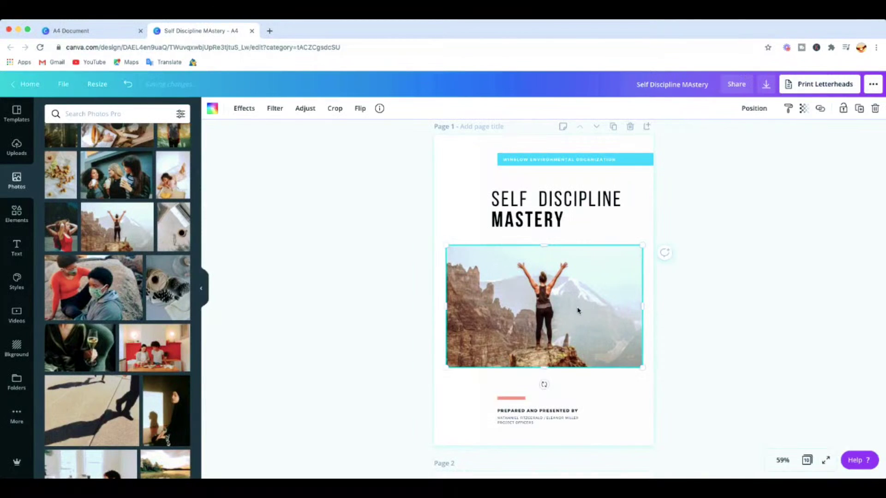
key(super+z)
key(super+z)
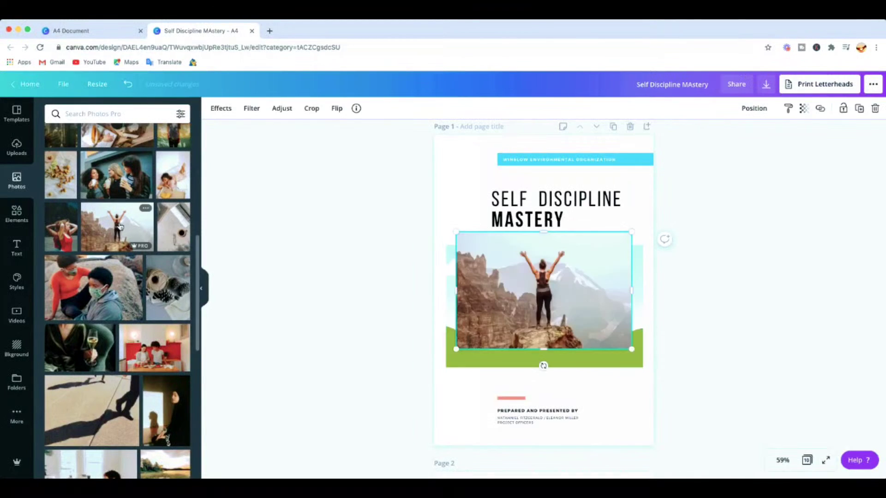
- Move the loose mountain photo into the empty image frame on page 1 so that it fills it
drag(544, 283, 542, 293)
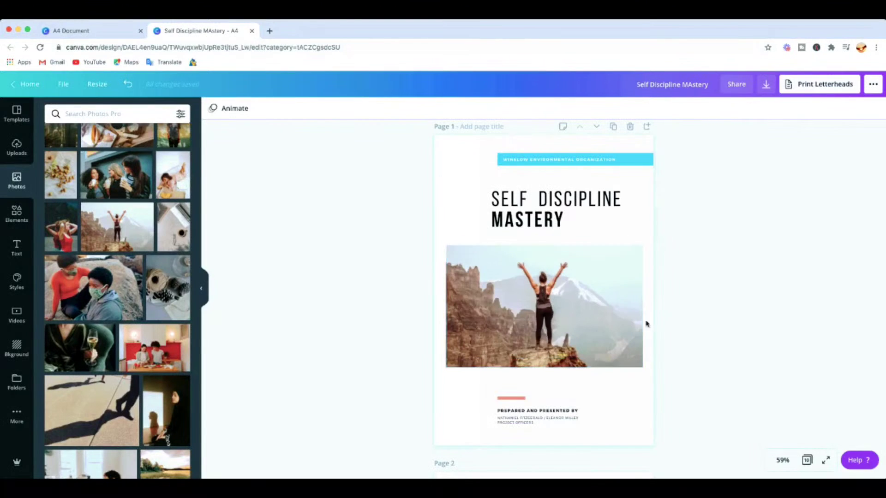
scroll(631, 341, down, 1)
scroll(634, 338, down, 4)
scroll(628, 335, up, 2)
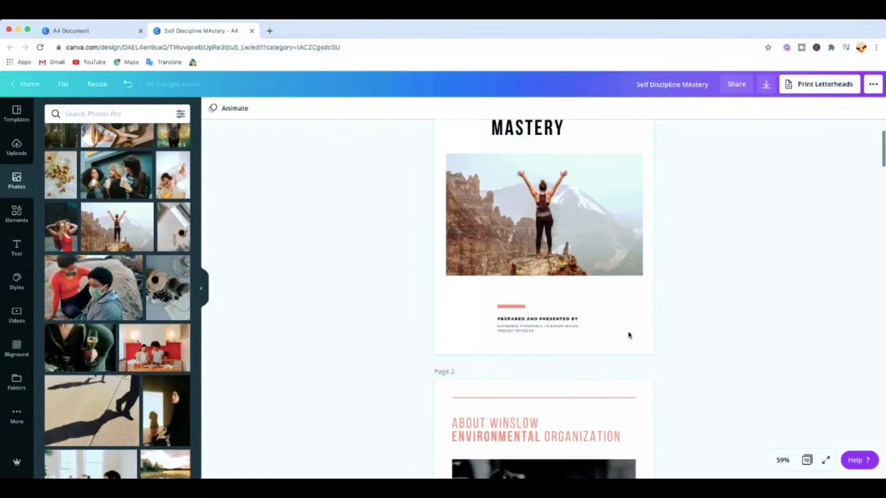
click(600, 221)
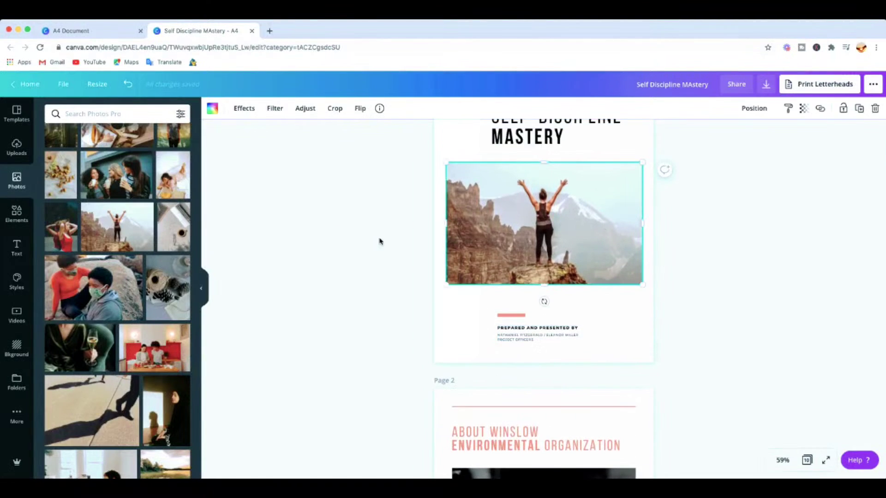
scroll(553, 299, down, 6)
scroll(568, 320, up, 7)
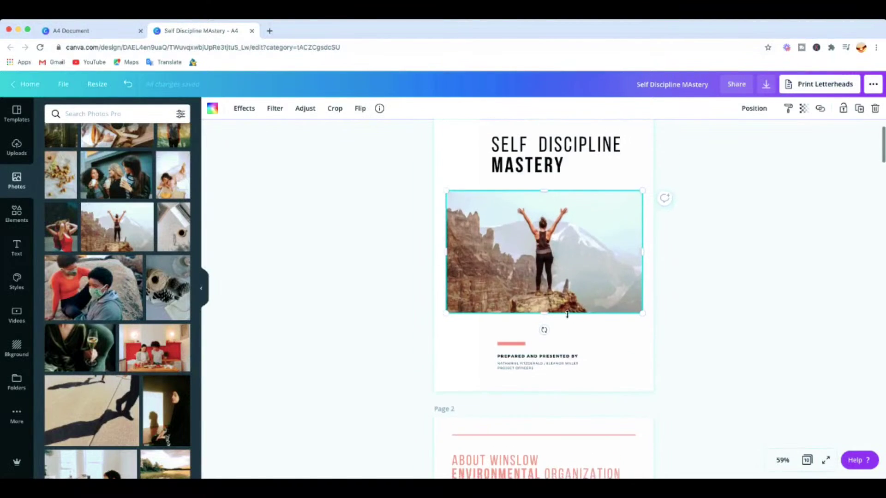
- Recolour the short accent bar above the "Prepared and presented by" text on page 1 with the light blue brand colour
scroll(567, 314, down, 2)
click(514, 306)
click(212, 108)
click(54, 275)
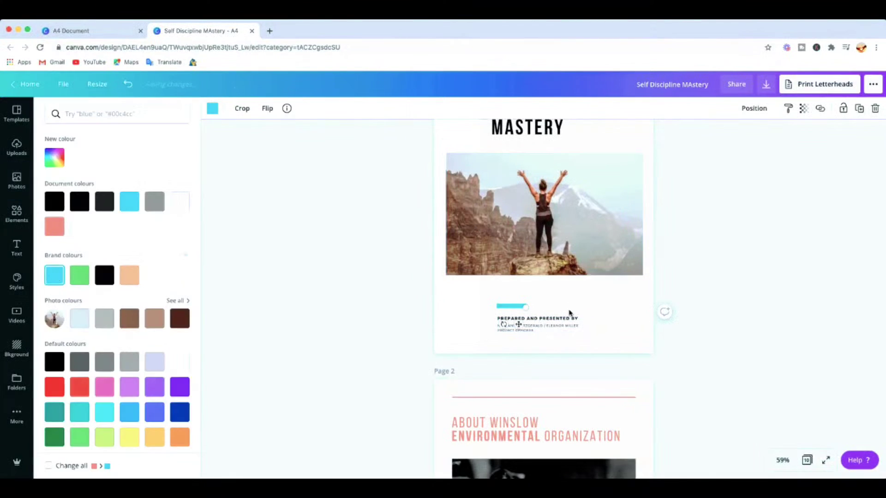
- Replace the placeholder names and role under "Prepared and presented by" on page 1 with the author's full name
click(571, 326)
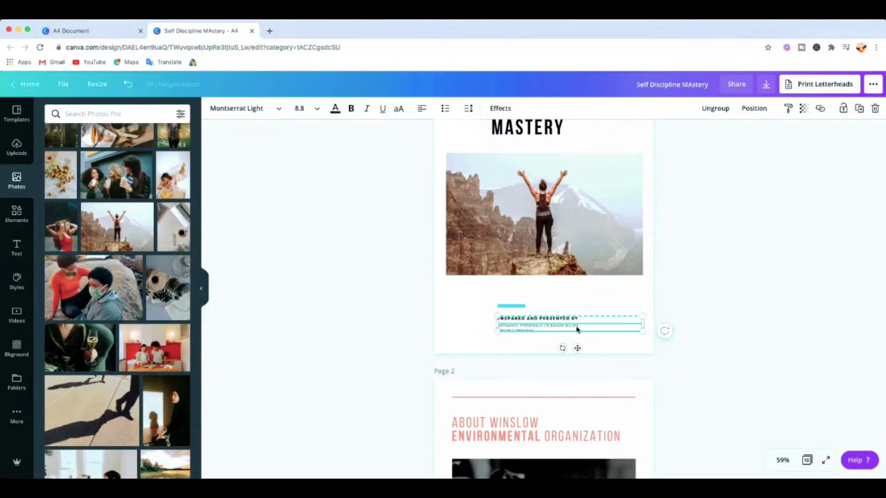
click(578, 327)
click(502, 329)
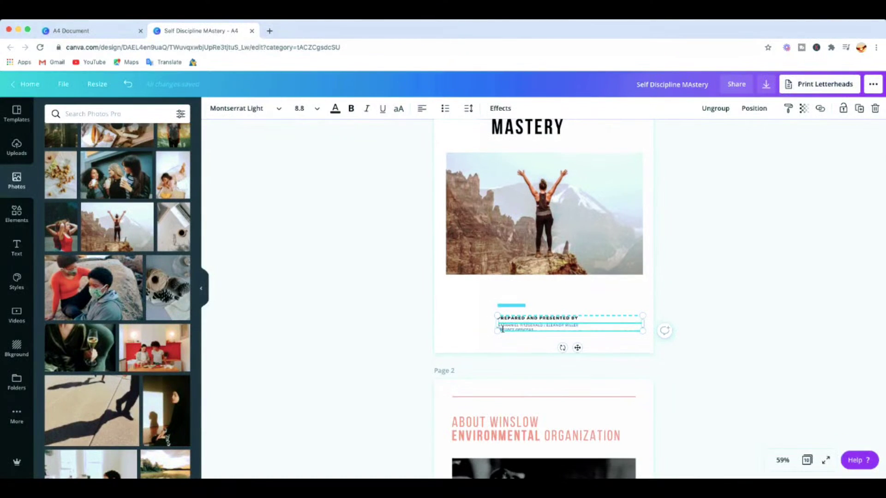
drag(523, 335, 499, 323)
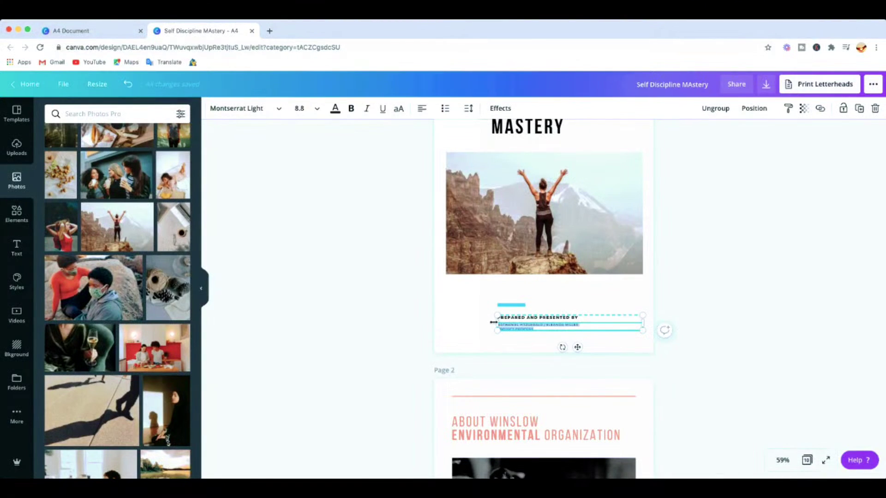
key(BackSpace)
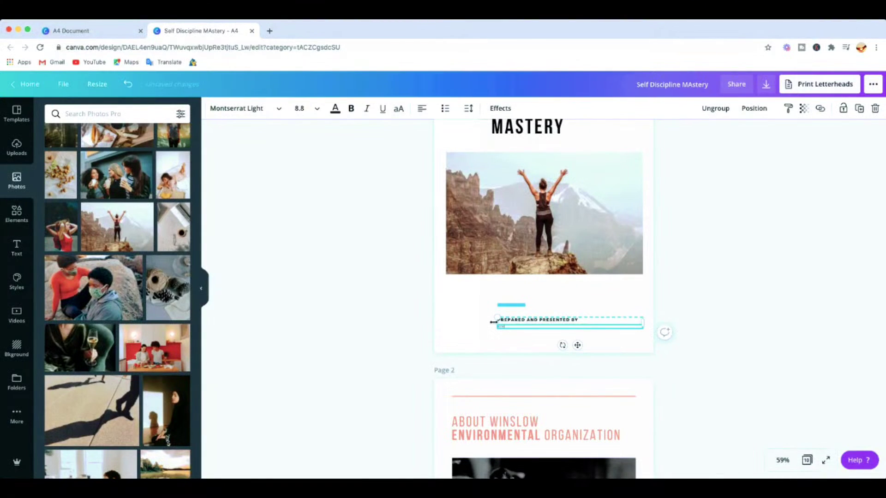
text(ME)
- Set the font size of the author name line on page 1 to 12
click(316, 109)
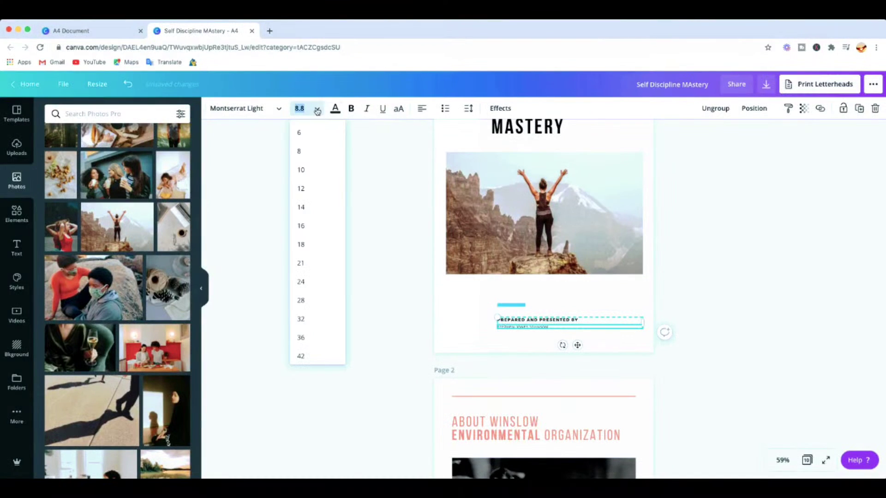
click(302, 209)
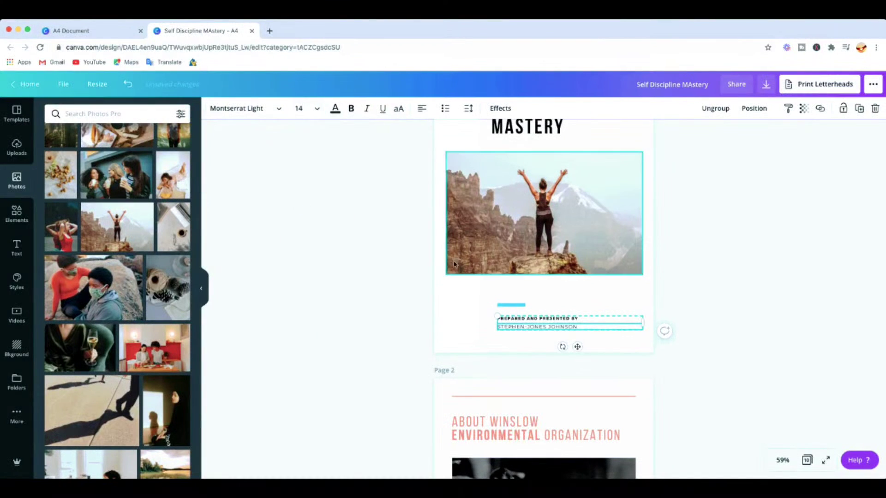
click(317, 110)
click(307, 188)
click(646, 293)
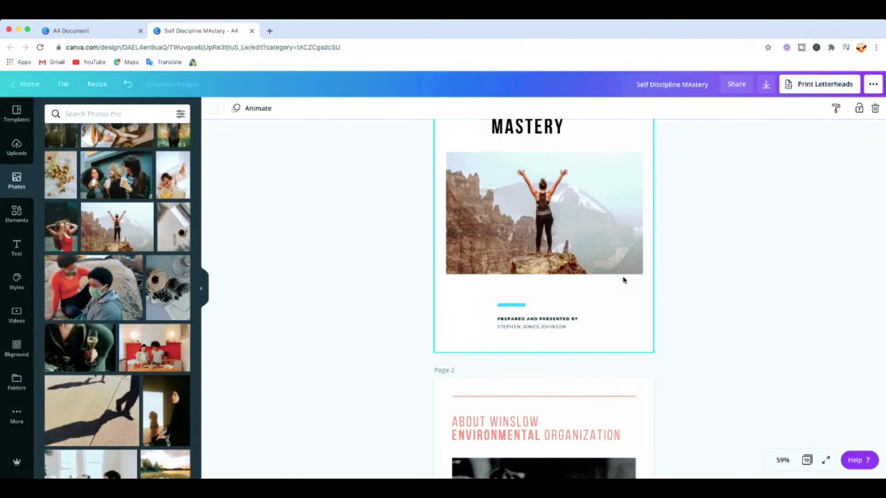
scroll(623, 280, up, 3)
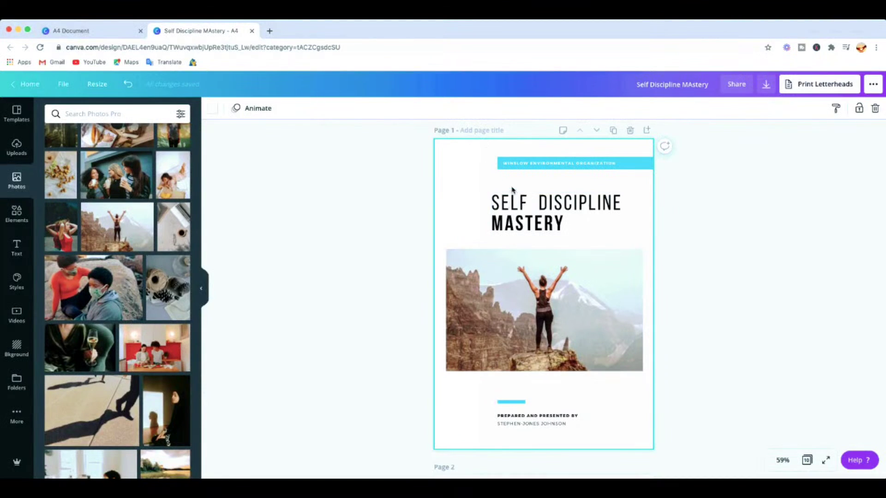
click(471, 199)
click(488, 183)
click(641, 200)
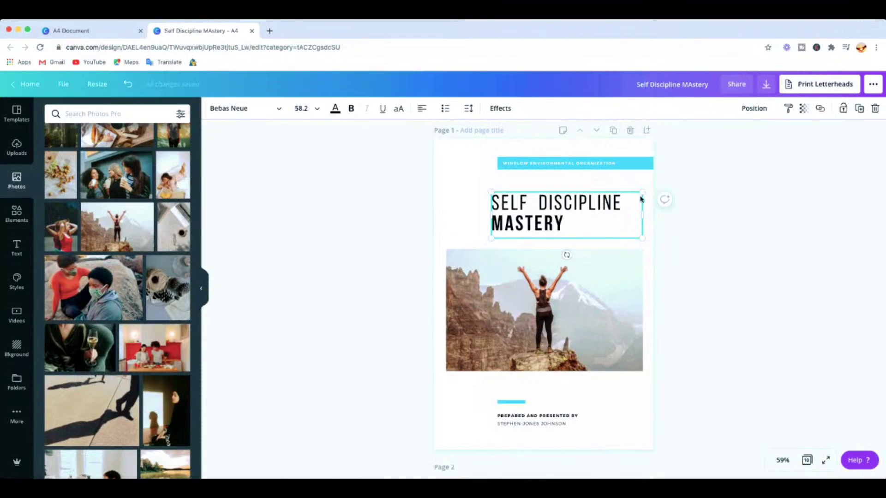
click(638, 154)
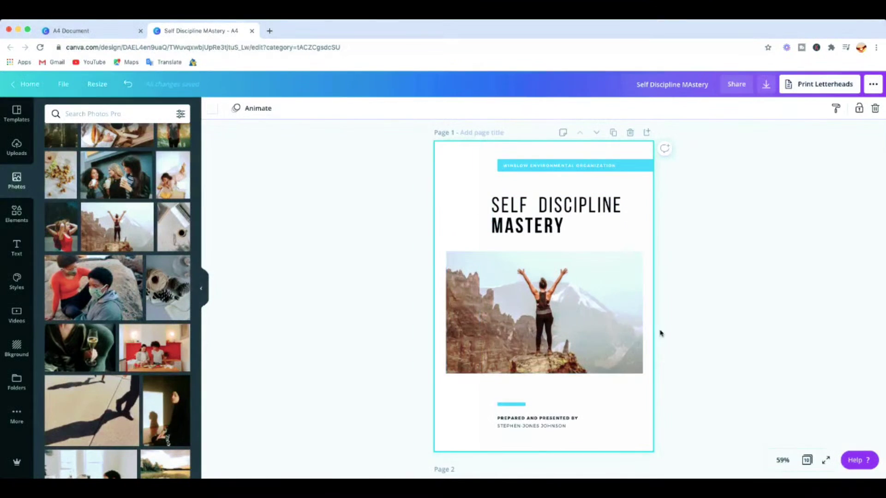
- Try the green brand colour on the vertical strip along page 1's left edge, and return the strip to white
click(472, 408)
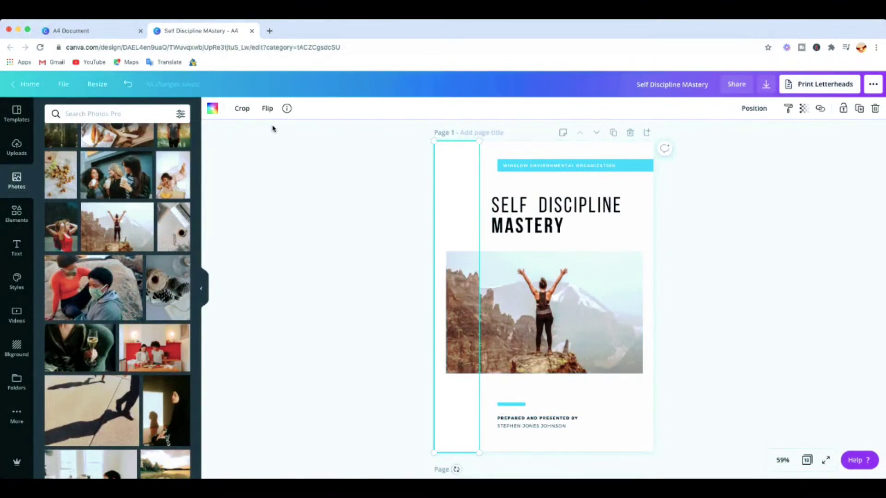
click(212, 108)
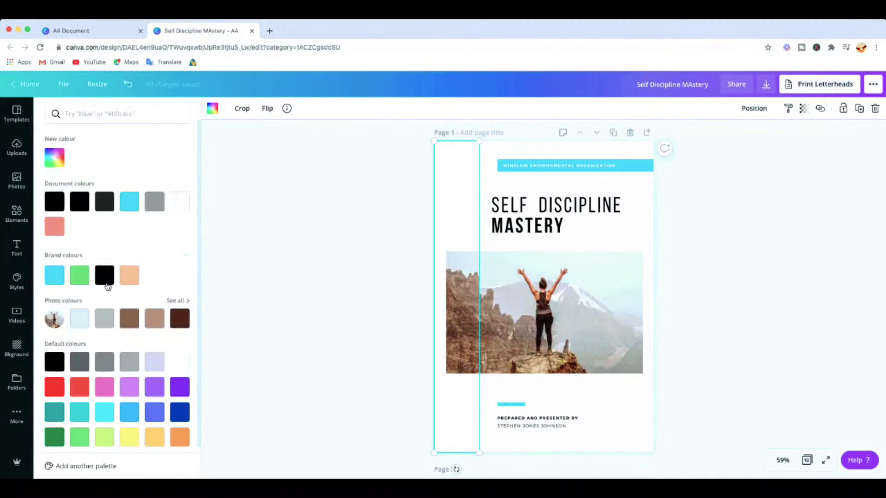
click(80, 277)
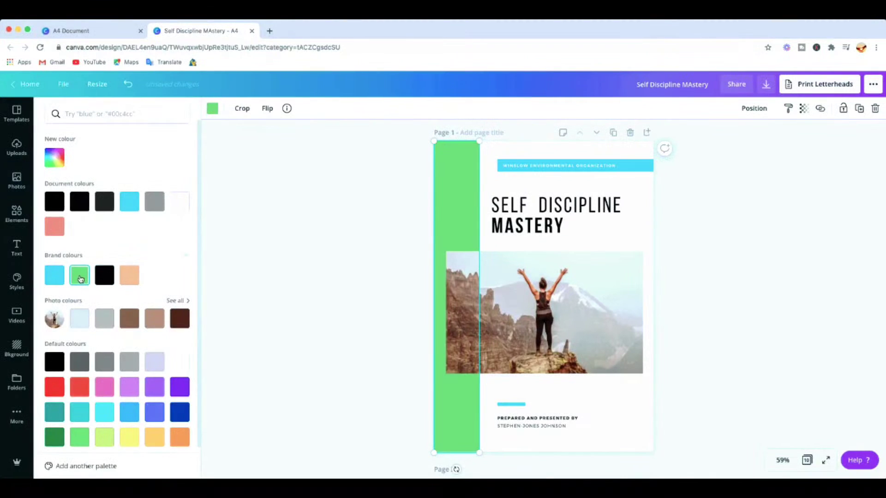
click(79, 228)
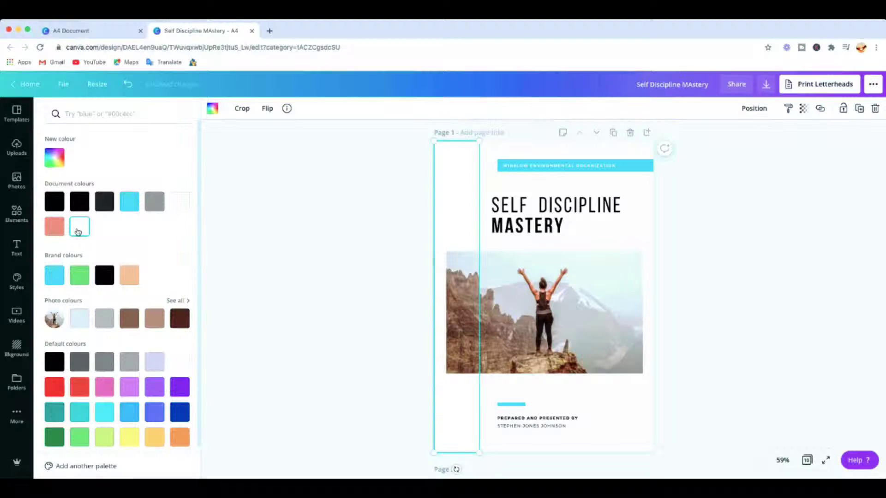
key(Escape)
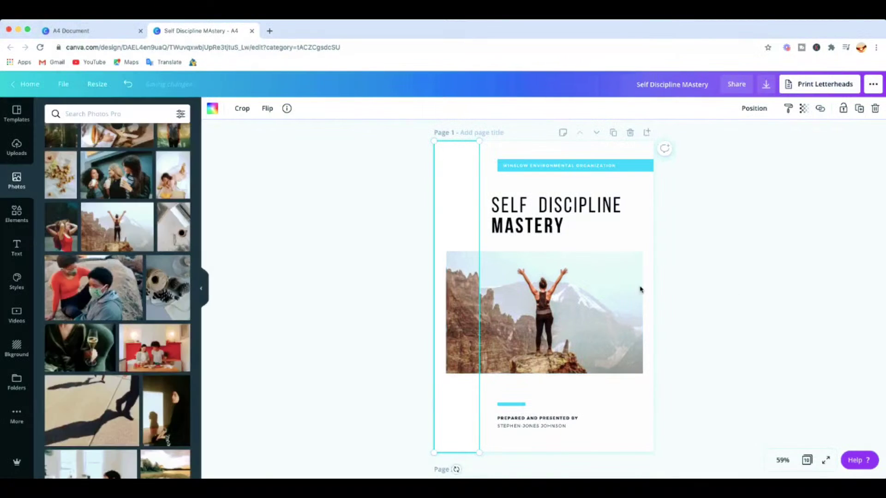
click(655, 245)
- Replace the page 2 heading with "ABOUT THE AUTHOR"
scroll(637, 236, down, 5)
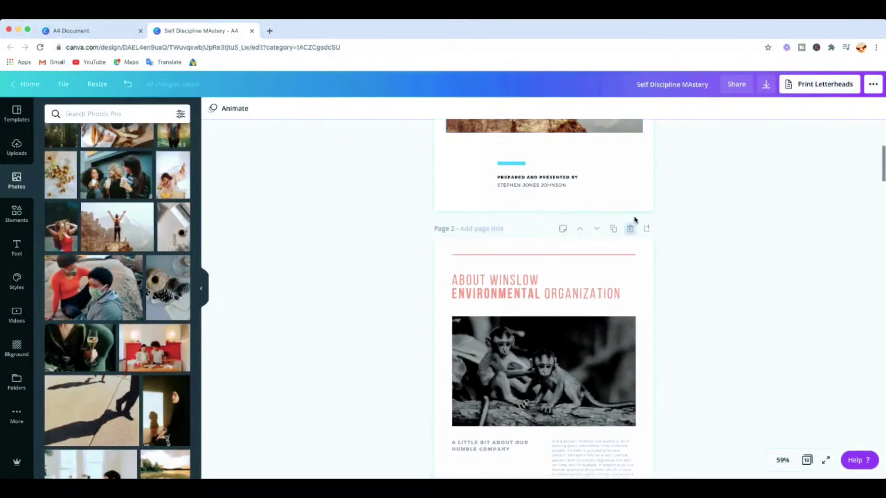
scroll(634, 220, down, 3)
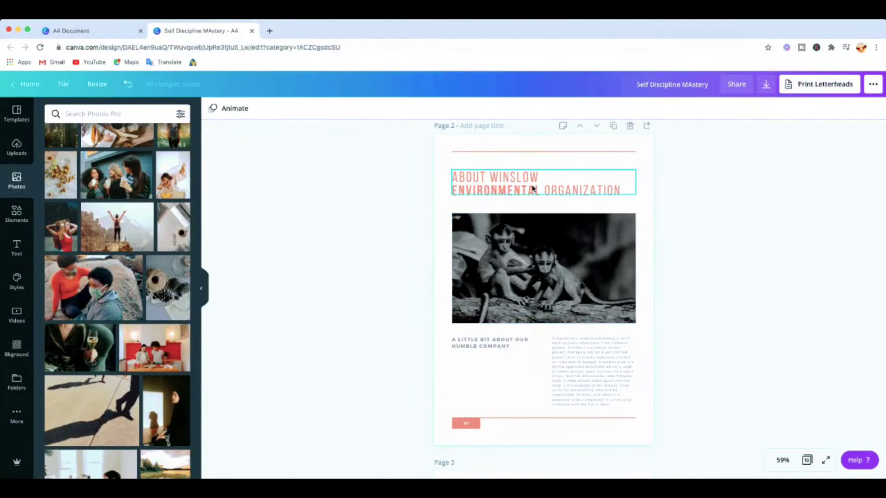
click(615, 188)
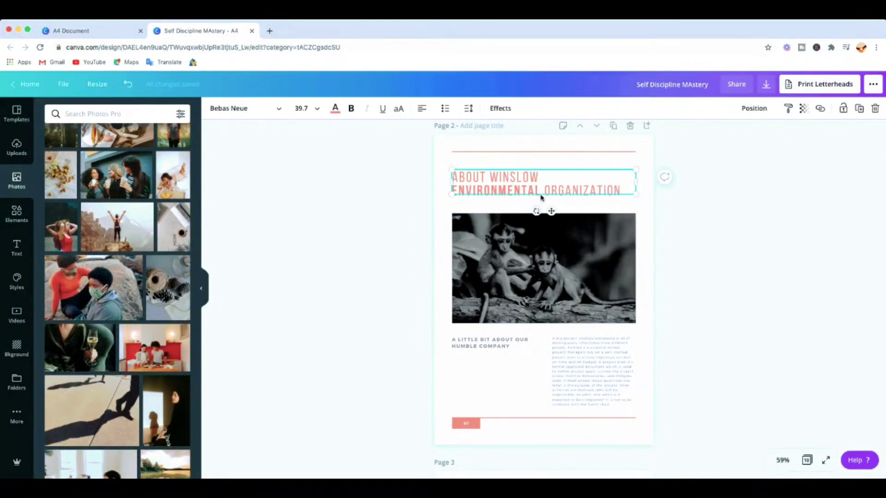
scroll(556, 213, down, 3)
click(553, 215)
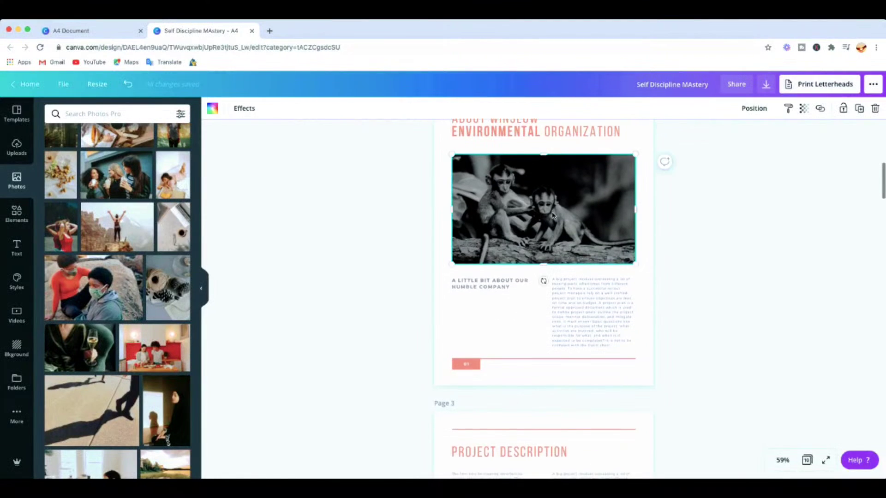
scroll(544, 213, up, 3)
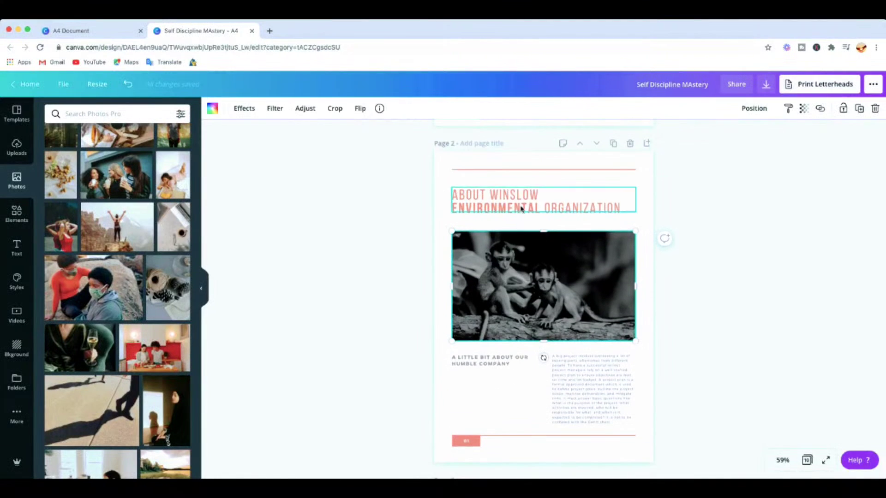
click(469, 199)
click(623, 208)
drag(623, 210, 472, 150)
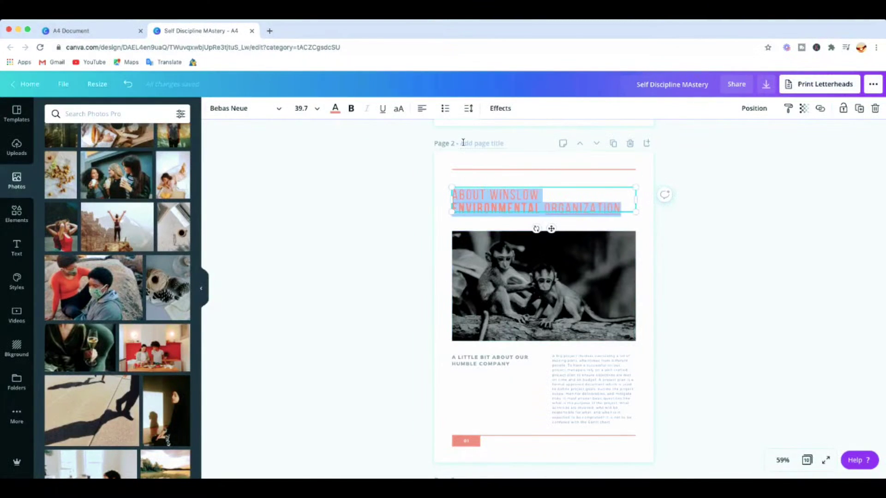
text(AB)
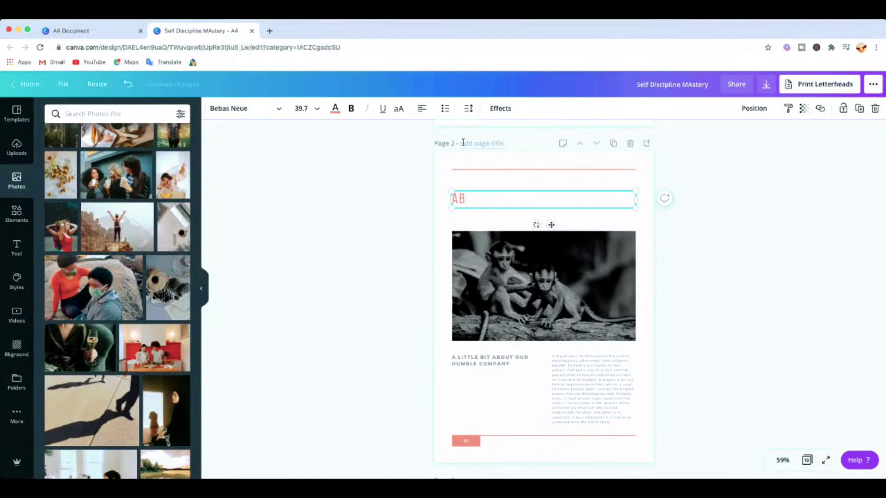
text(OUT THE AUTHOR)
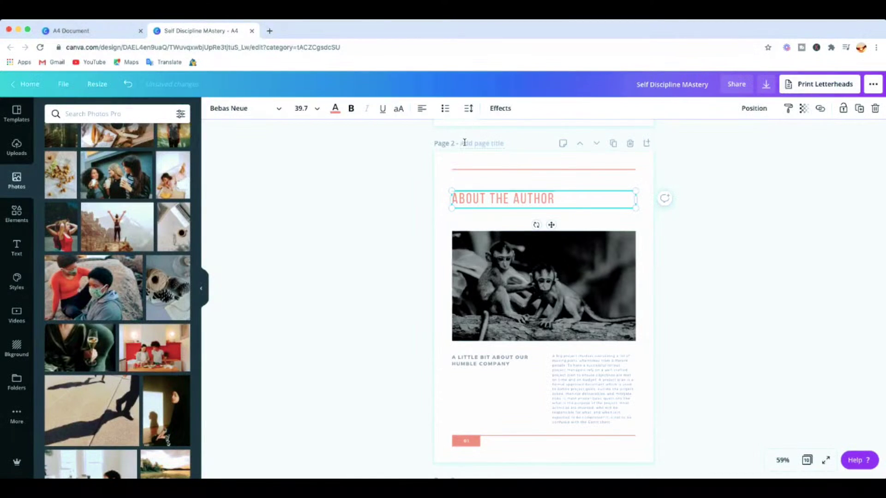
- Colour the page 2 heading and the thin line above it black
click(333, 110)
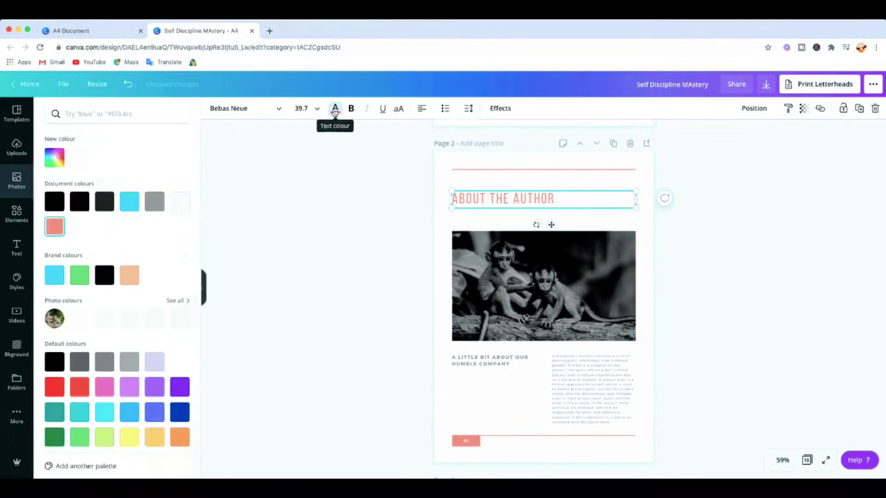
click(55, 202)
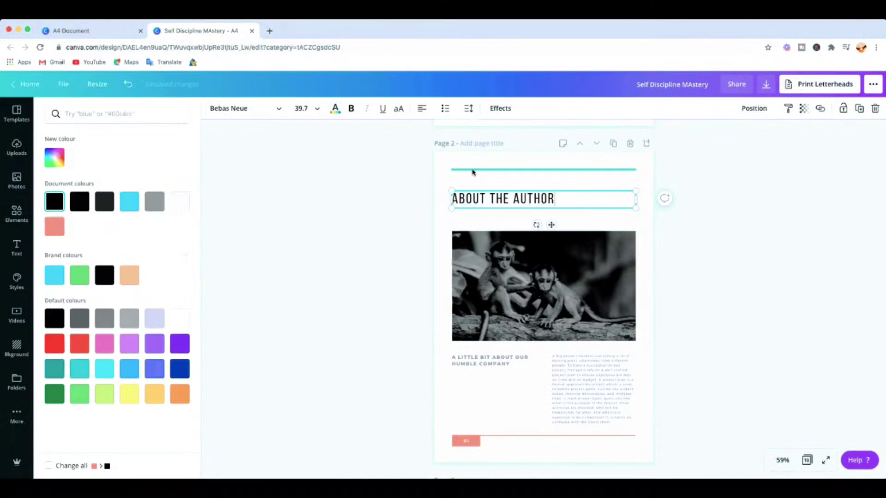
click(474, 170)
click(212, 109)
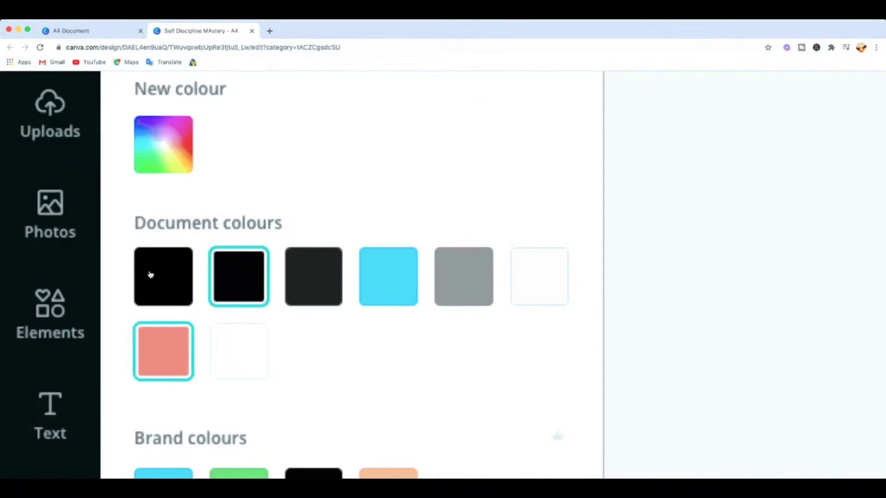
click(150, 274)
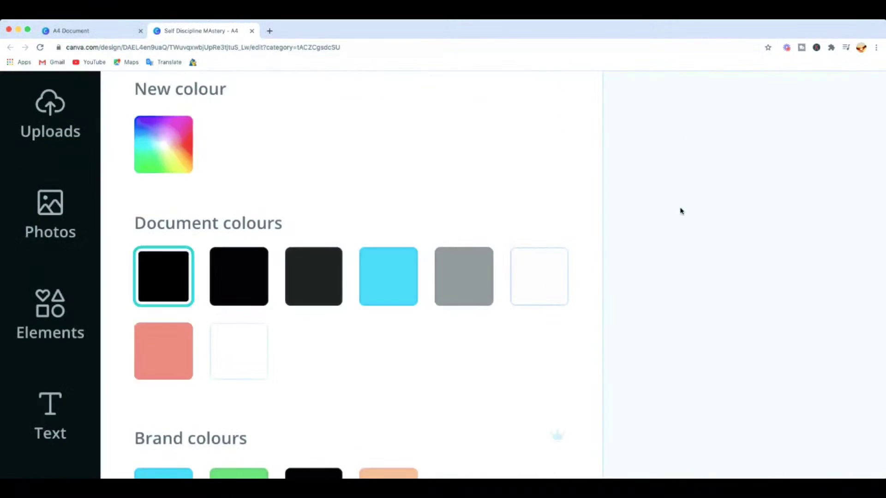
click(685, 209)
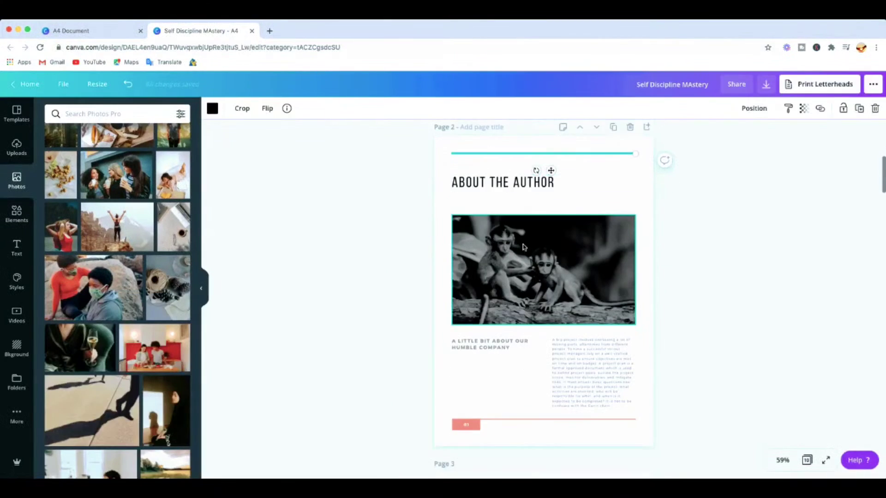
- Remove the monkey photo from page 2 while keeping its empty image frame
scroll(522, 247, down, 3)
click(545, 212)
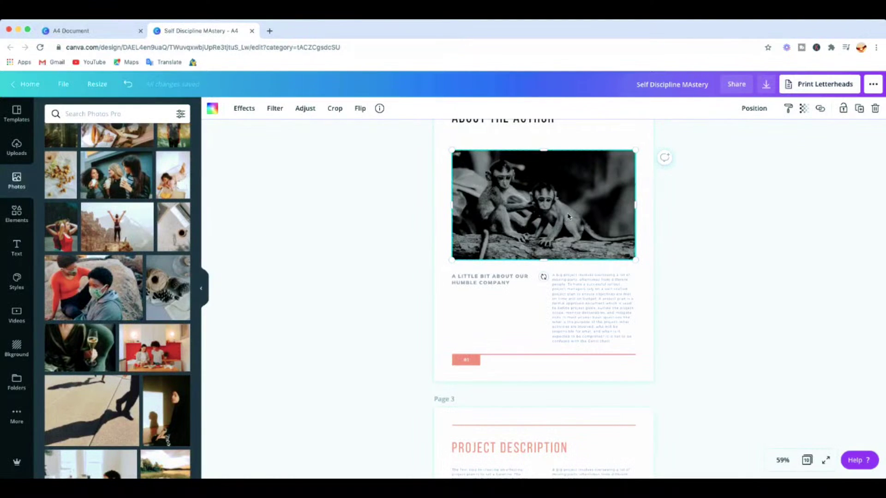
key(Delete)
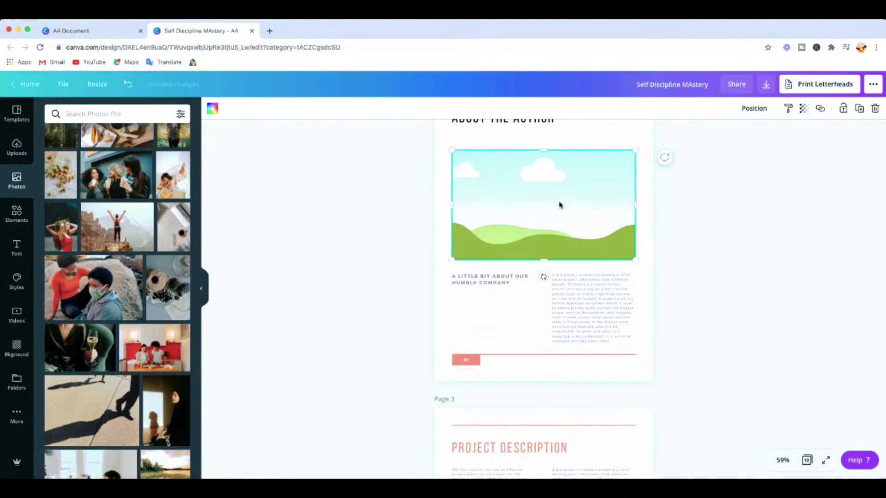
- Fill the empty image frame on page 2 with the uploaded photo of the smiling man in the blue-patterned shirt
click(17, 146)
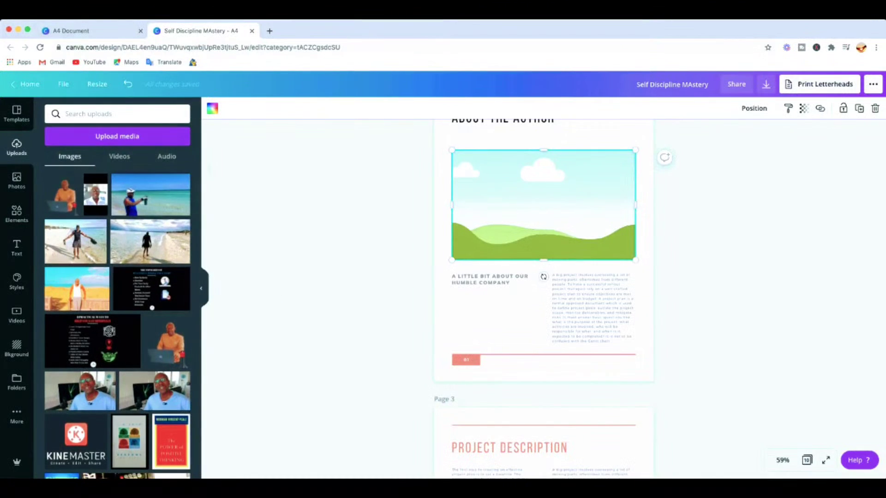
click(111, 138)
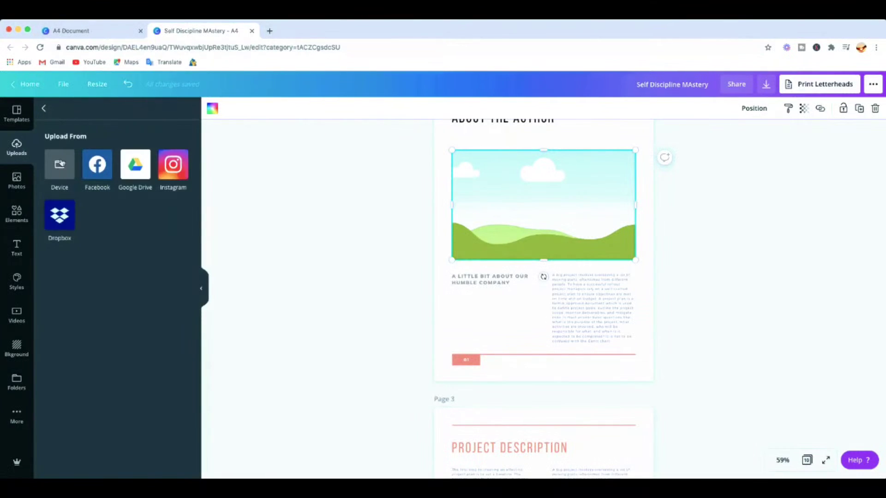
click(44, 109)
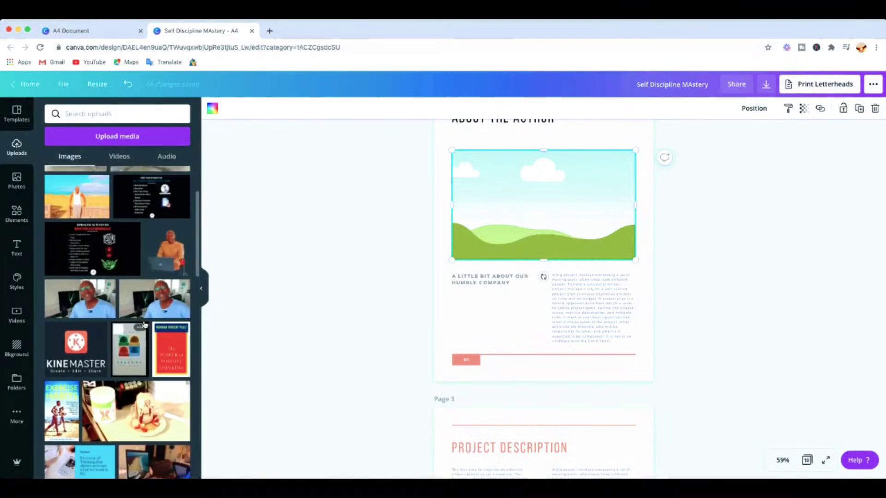
scroll(152, 310, down, 15)
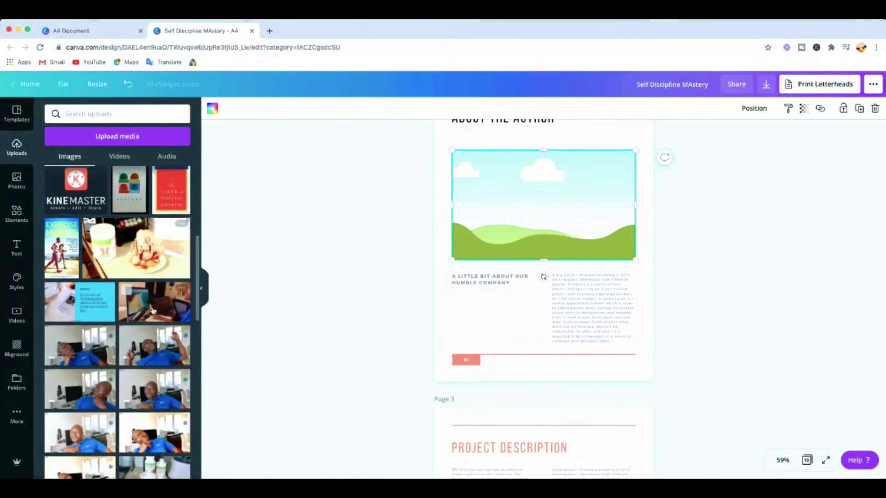
scroll(153, 310, down, 5)
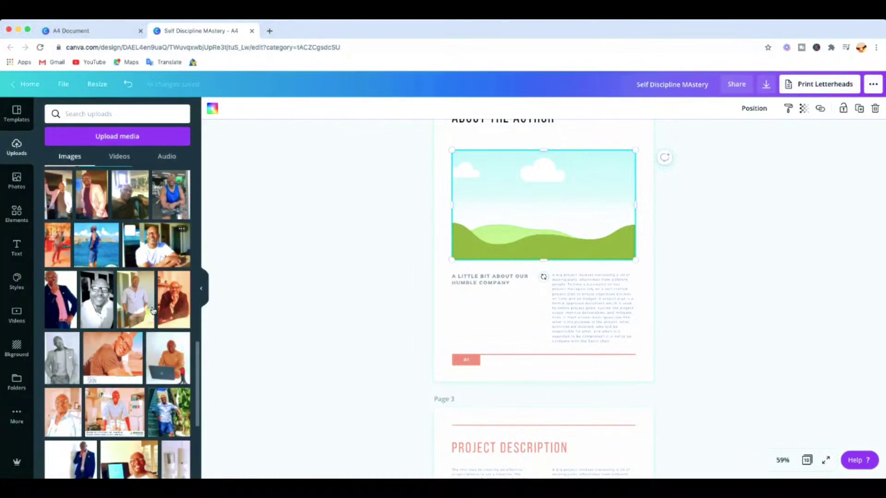
scroll(153, 310, down, 10)
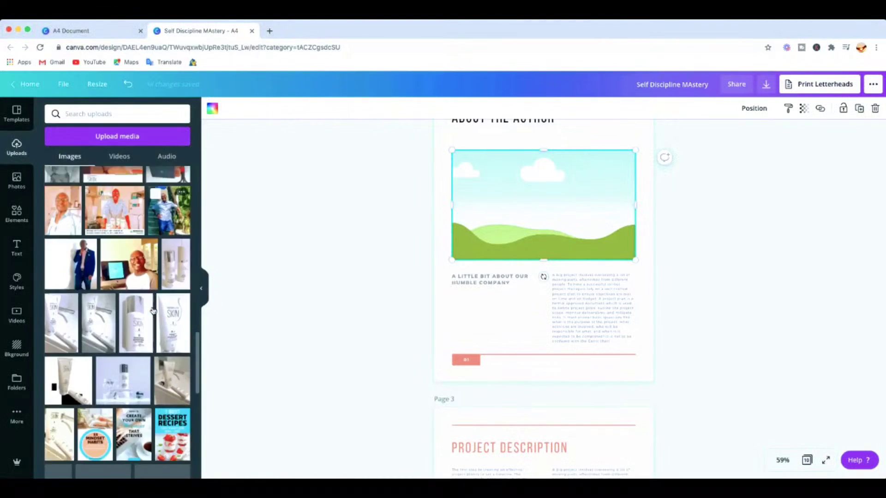
scroll(152, 310, down, 8)
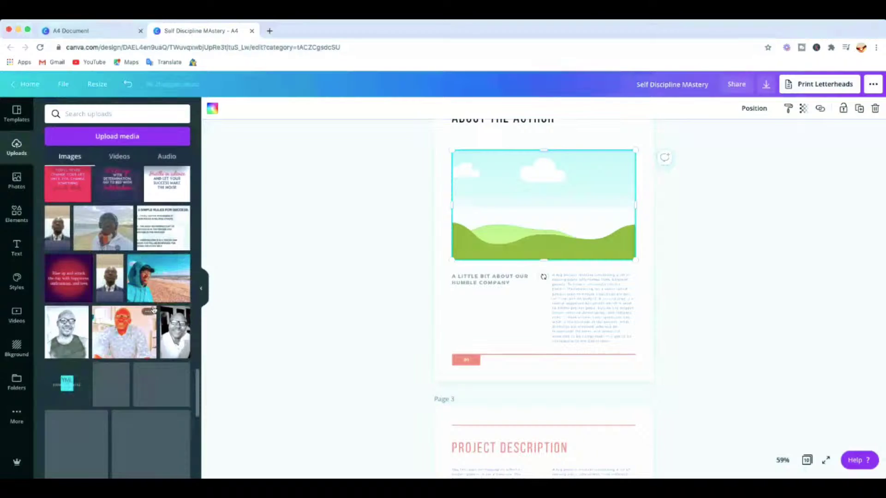
scroll(154, 310, down, 1)
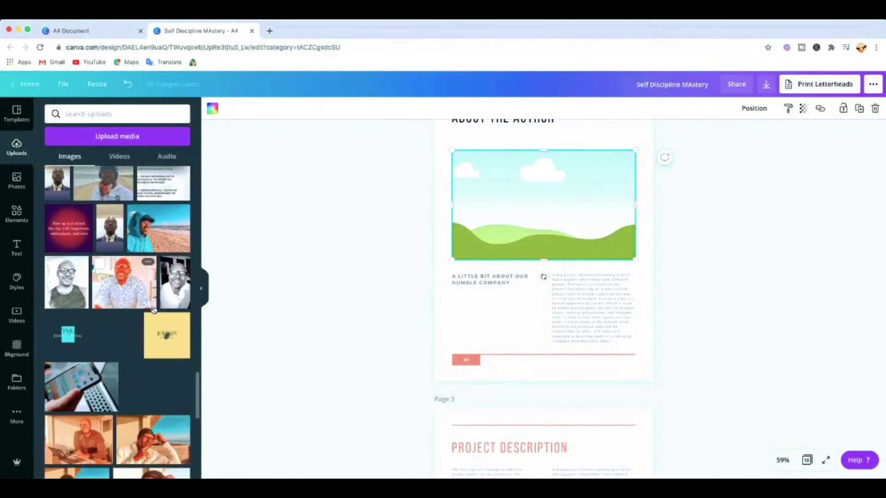
click(131, 289)
drag(131, 289, 514, 262)
drag(544, 234, 549, 217)
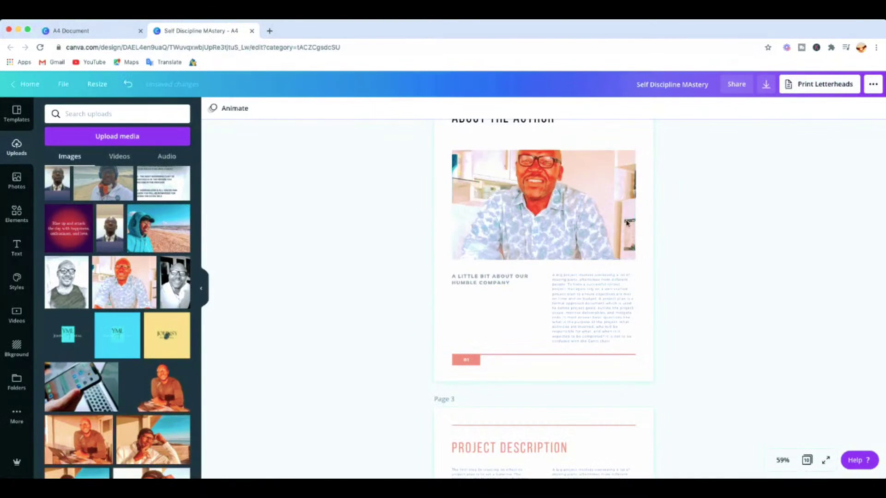
- Shift the photo down within its page 2 frame so the man's whole head is inside the crop
double_click(553, 205)
click(712, 226)
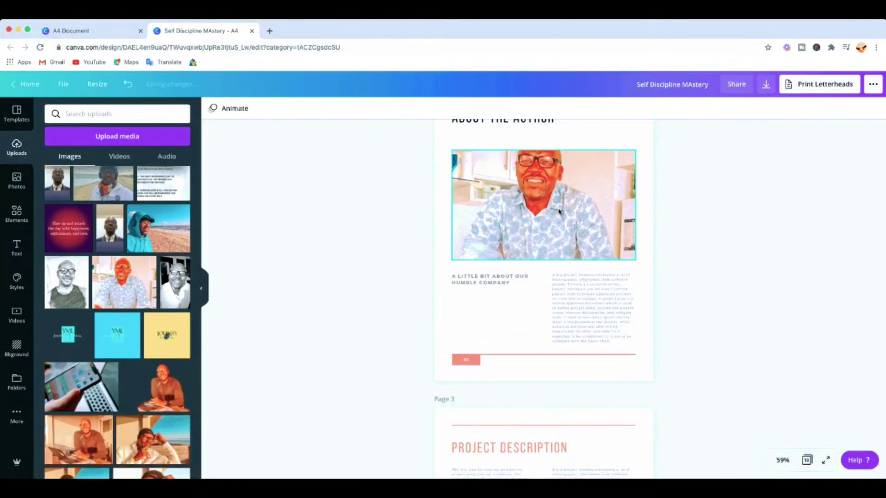
double_click(545, 209)
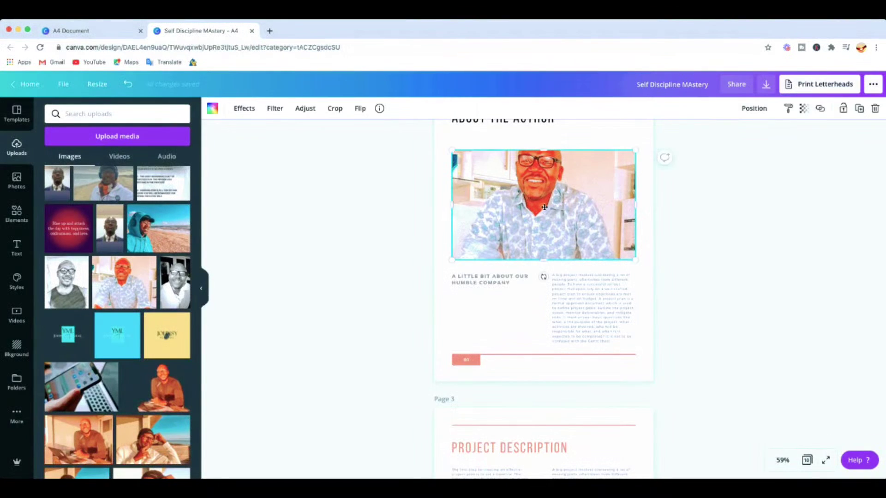
drag(543, 191, 545, 223)
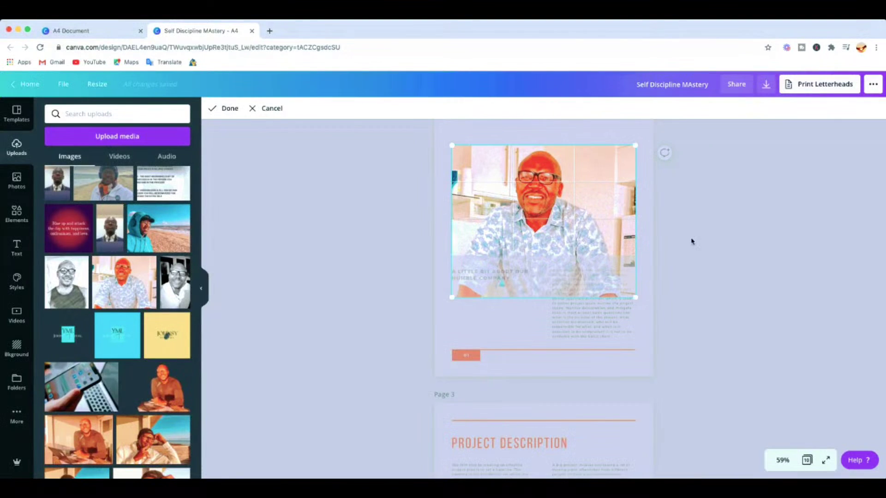
click(225, 110)
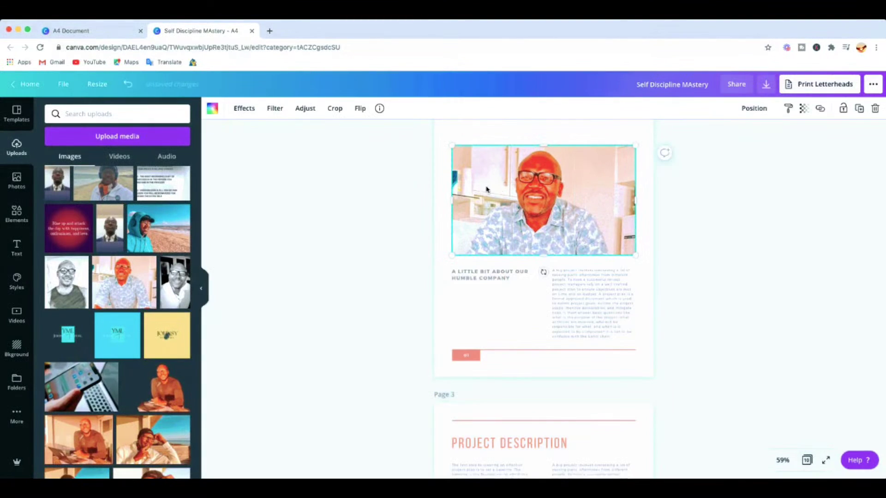
click(726, 249)
- Ungroup the text under the page 2 photo and delete the subheading "A LITTLE BIT ABOUT OUR HUMBLE COMPANY"
click(603, 311)
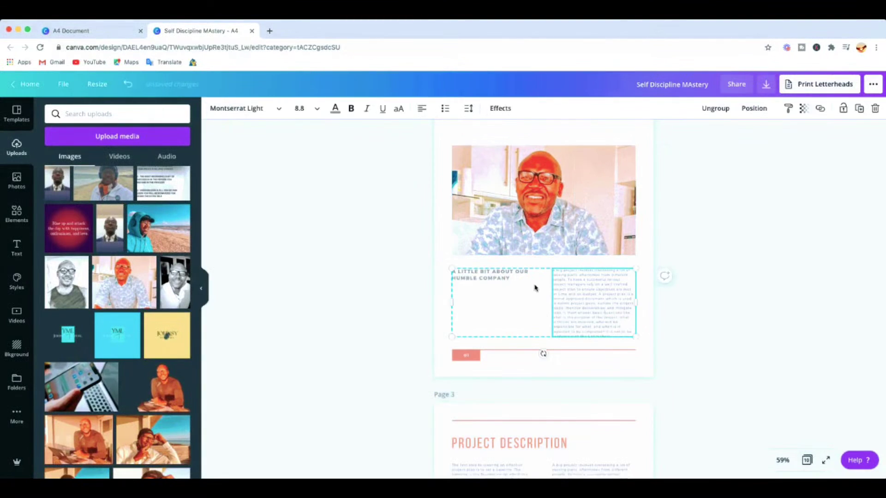
scroll(524, 294, up, 1)
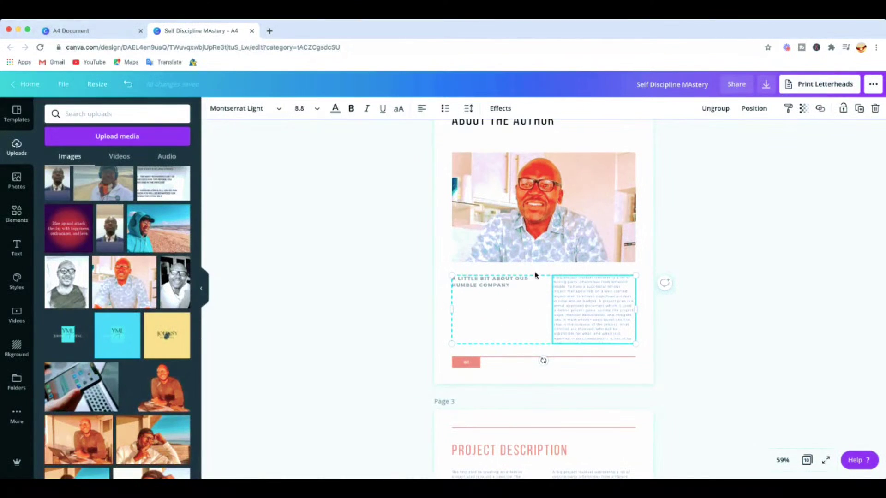
drag(551, 310, 549, 308)
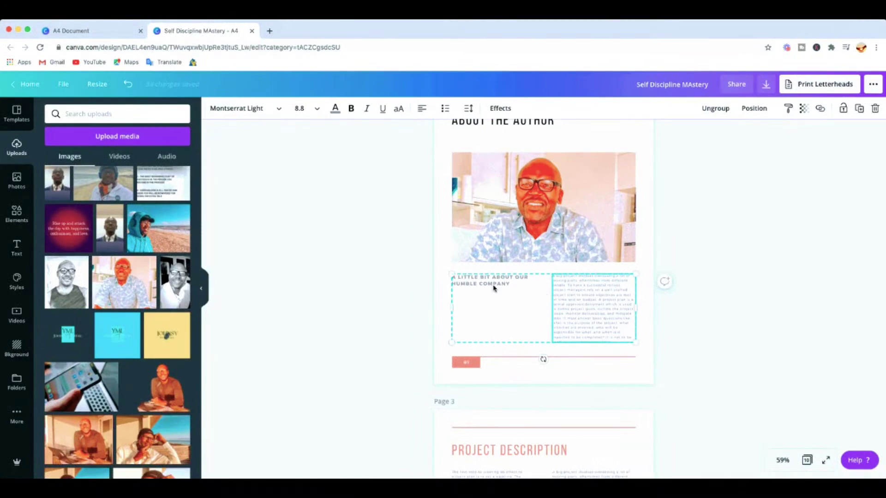
click(716, 109)
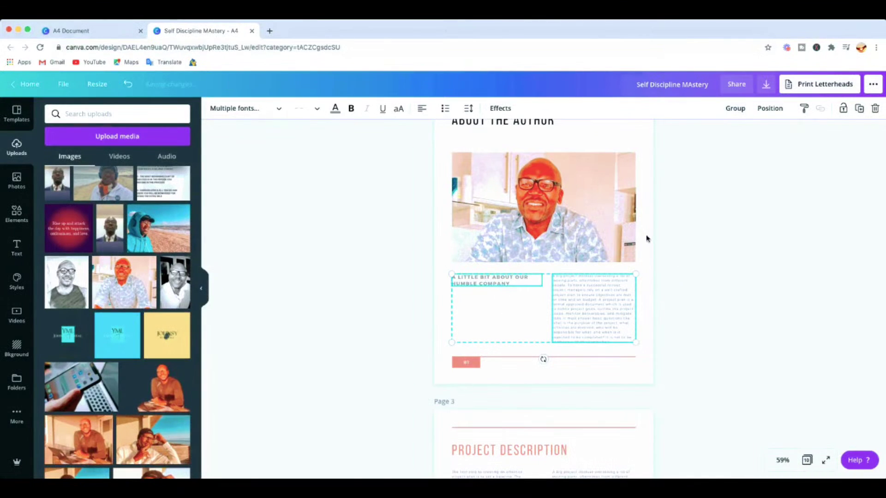
click(489, 351)
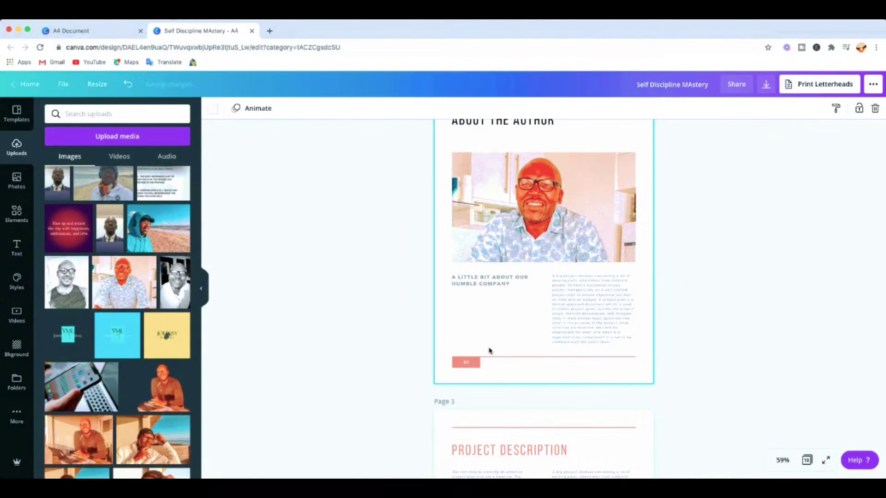
click(512, 284)
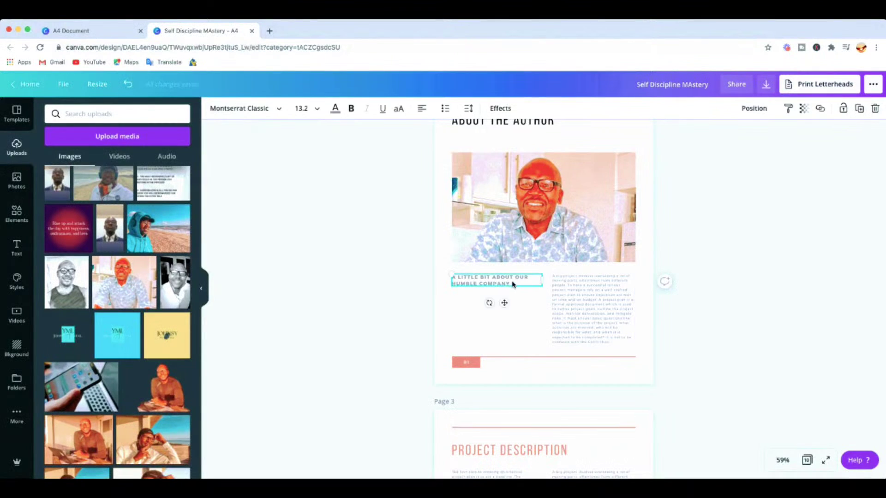
key(Delete)
- Widen the page 2 body text box to slightly more than the photo's width and set its font size to 14
click(575, 296)
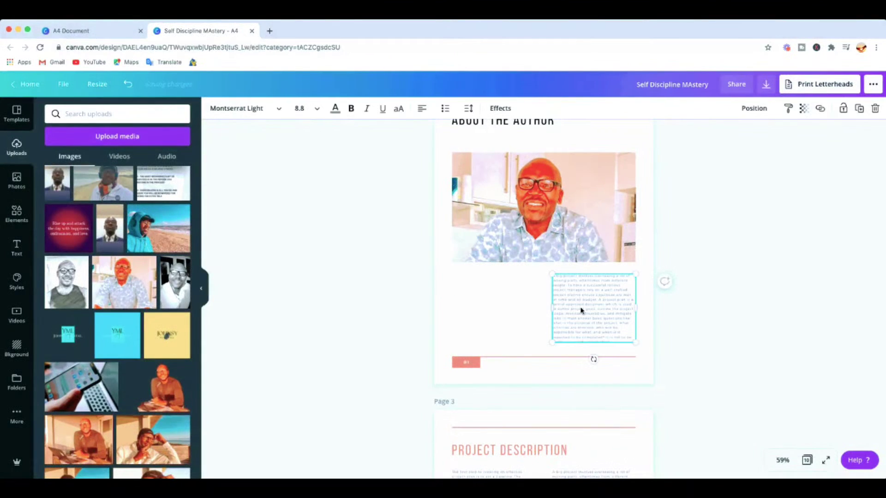
drag(551, 308, 451, 311)
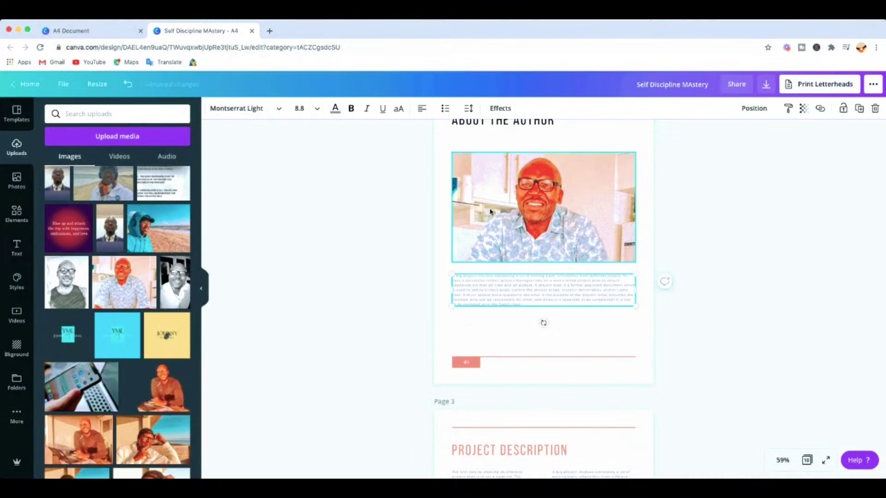
click(316, 109)
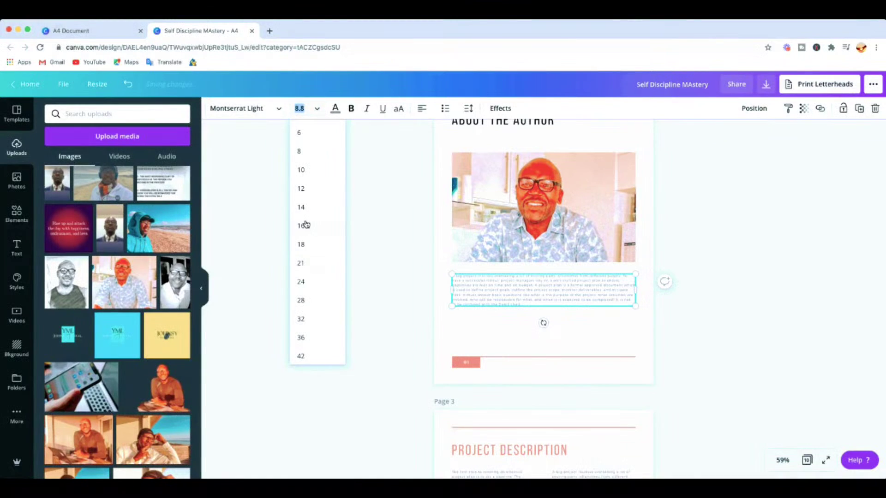
click(300, 208)
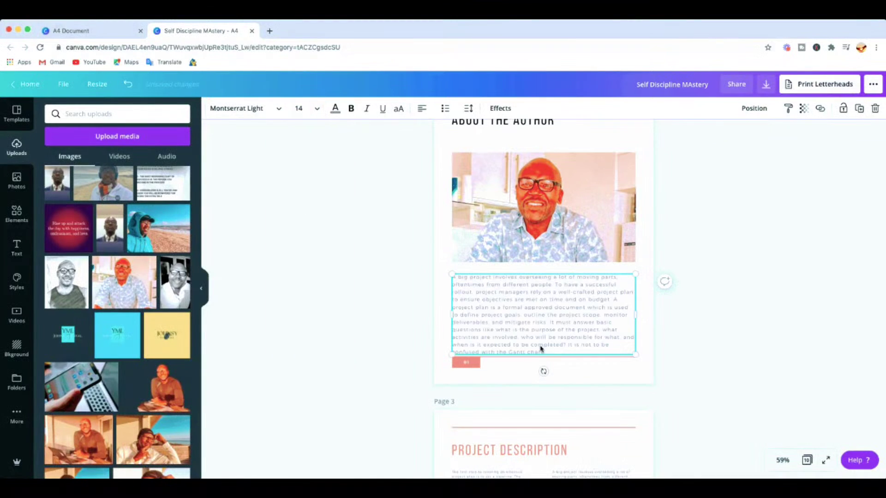
drag(635, 314, 640, 314)
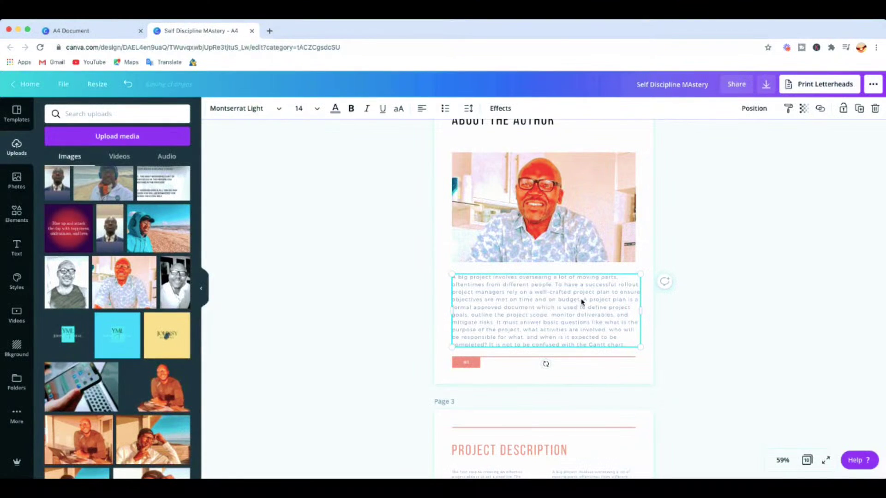
- Insert a blank line before "A project plan is a formal approved document" and scale the text box down to font size 12.3
key(Return)
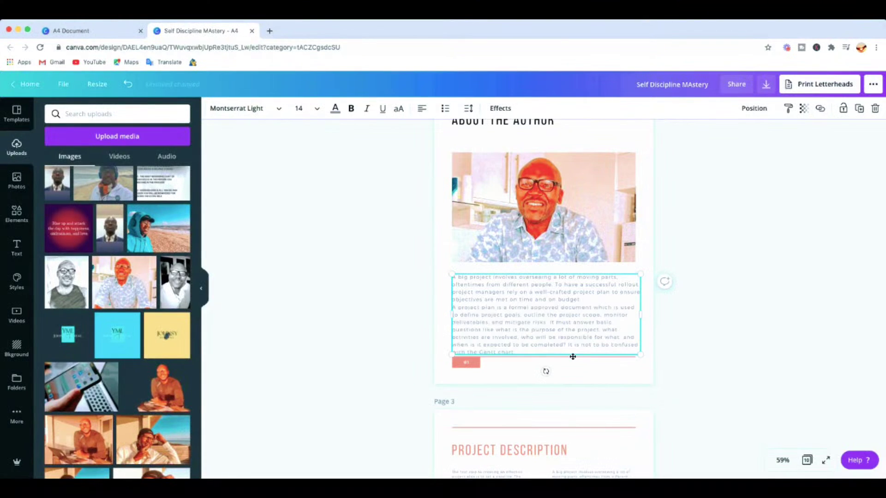
key(Return)
scroll(549, 332, down, 3)
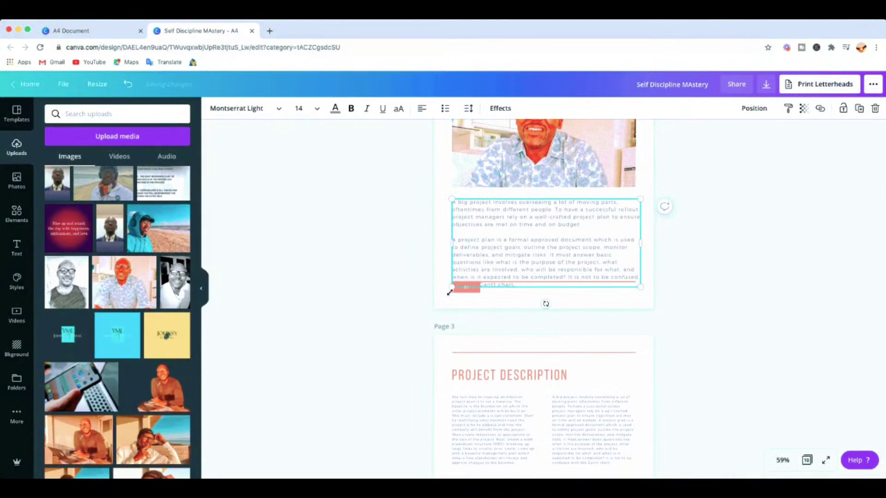
drag(450, 287, 465, 262)
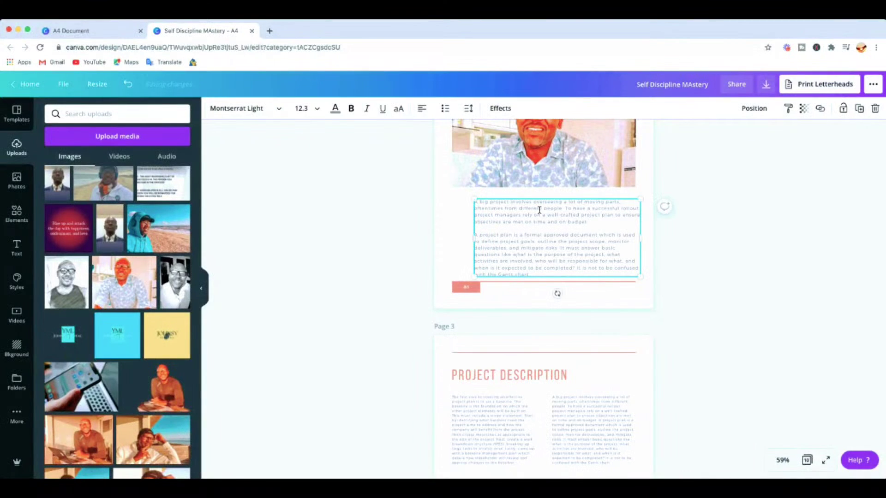
- Centre the body text box horizontally on page 2
click(754, 109)
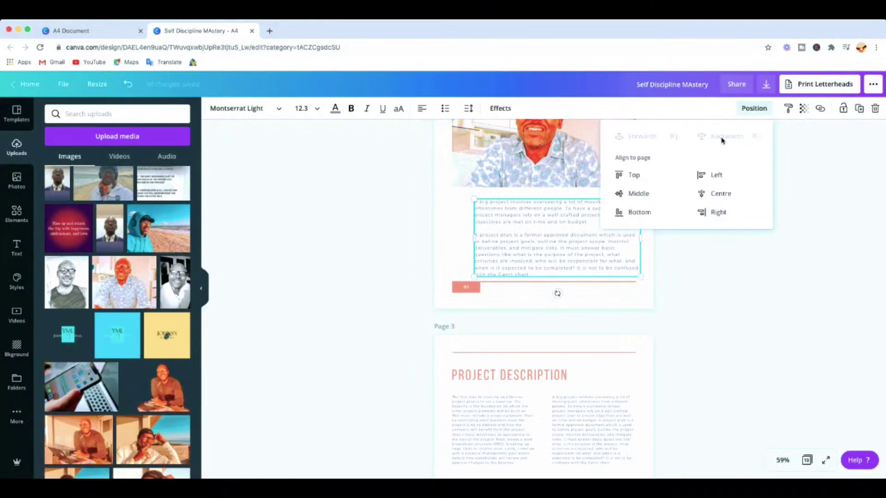
click(722, 193)
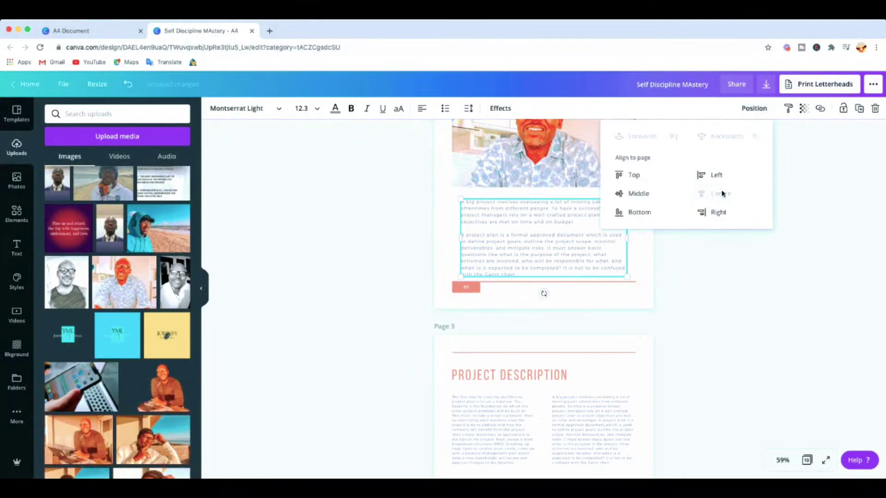
click(582, 297)
drag(533, 233, 532, 232)
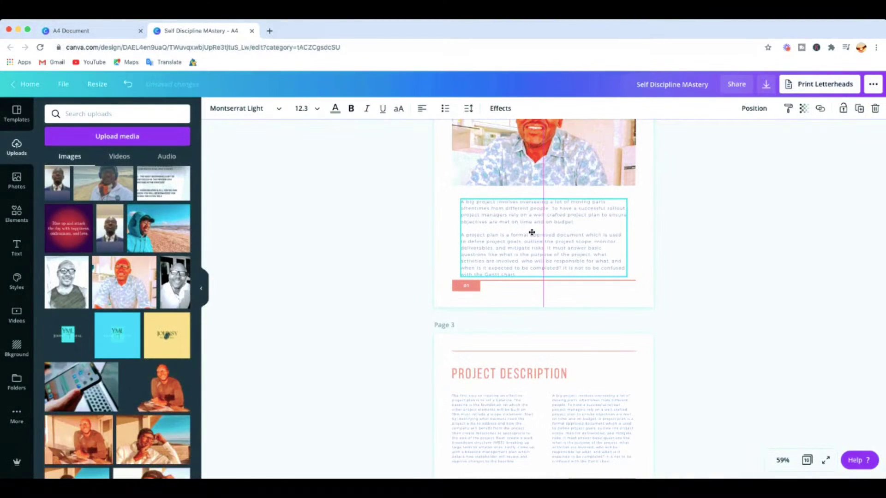
drag(531, 232, 532, 232)
- Colour page 2's footer line and page-number box with the light blue brand colour
click(490, 281)
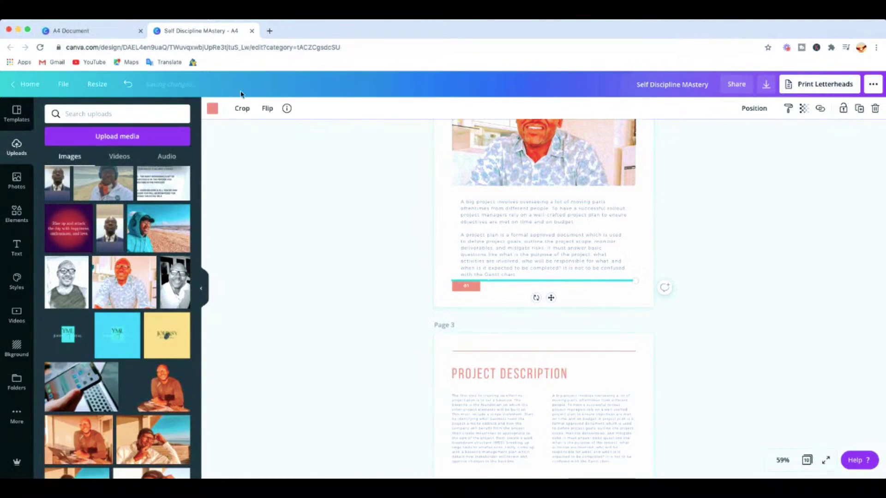
click(212, 109)
click(54, 275)
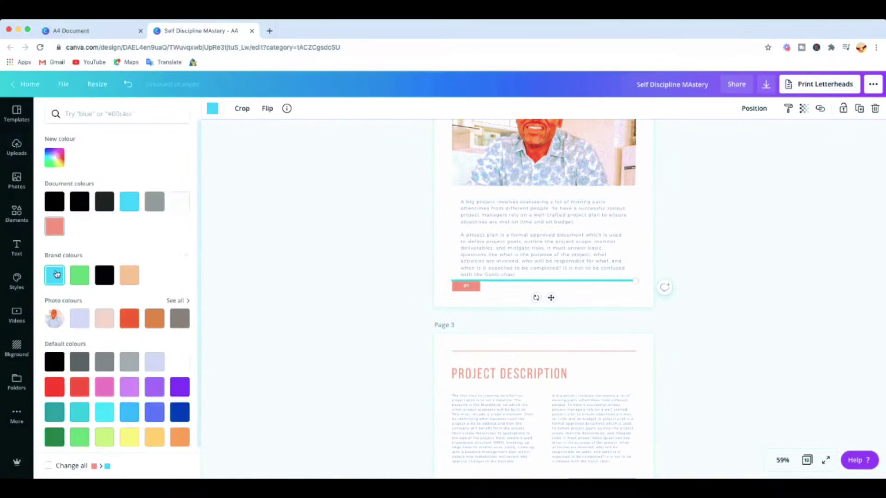
click(466, 286)
click(53, 277)
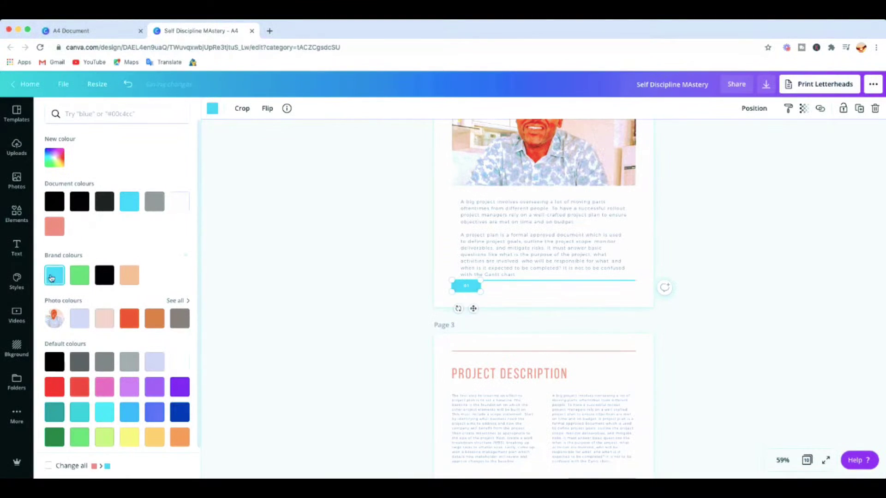
scroll(559, 290, down, 10)
scroll(567, 296, up, 8)
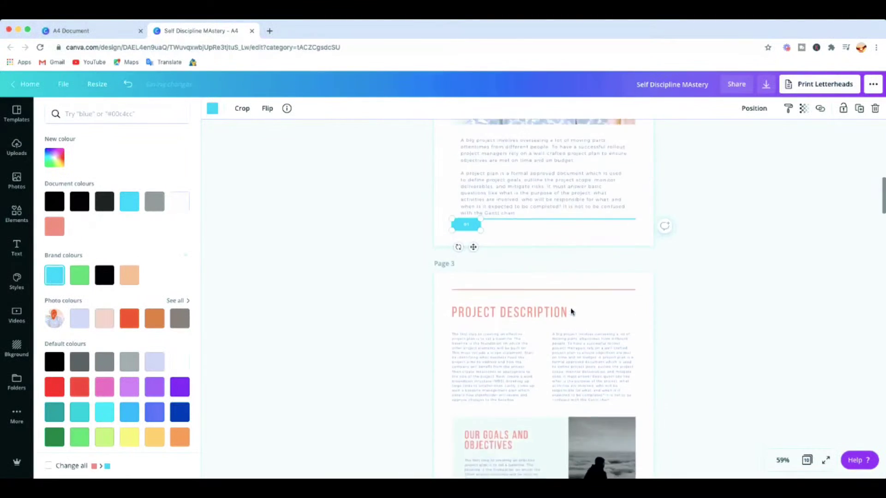
scroll(571, 312, down, 3)
click(485, 214)
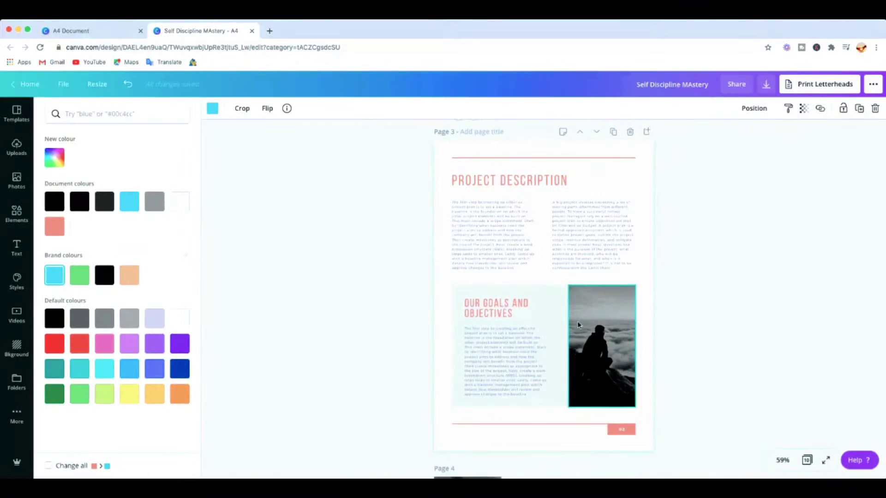
- Delete the "Our Goals and Objectives" section from page 3, including its heading, text, photo and tinted background
click(537, 366)
key(Delete)
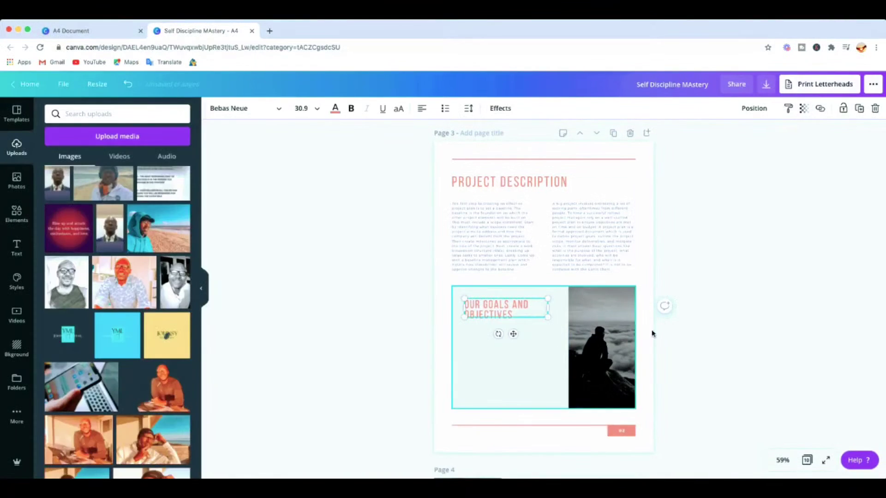
click(613, 396)
key(Delete)
click(507, 357)
click(593, 340)
key(Delete)
click(506, 312)
key(Delete)
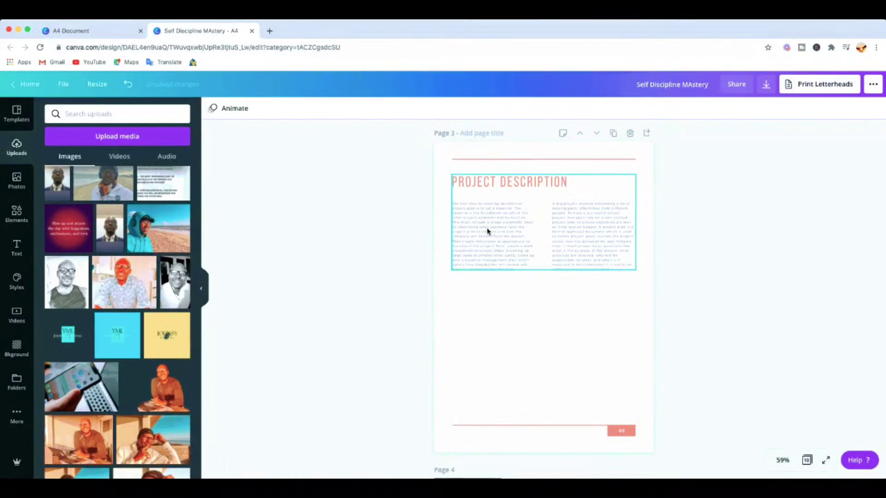
- Ungroup page 3's Project Description block and move its second text column beneath the first one
click(579, 248)
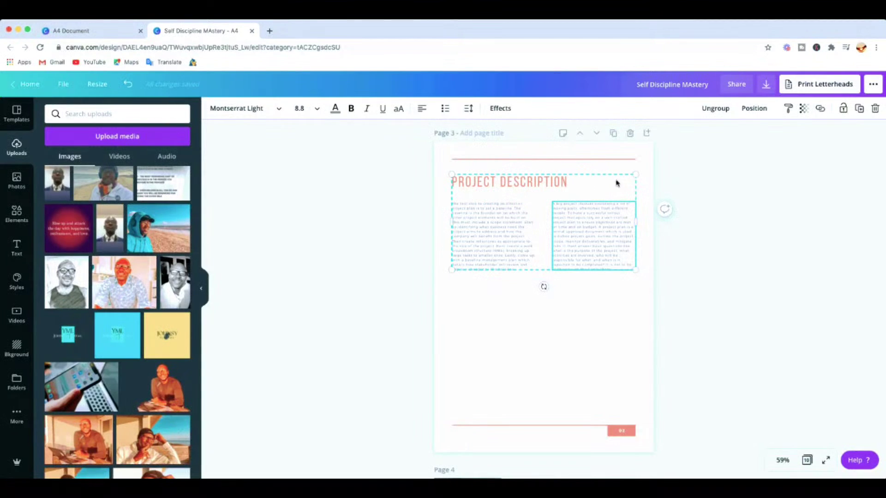
mouse_move(536, 229)
mouse_down()
mouse_move(538, 219)
mouse_move(537, 230)
mouse_up()
click(715, 109)
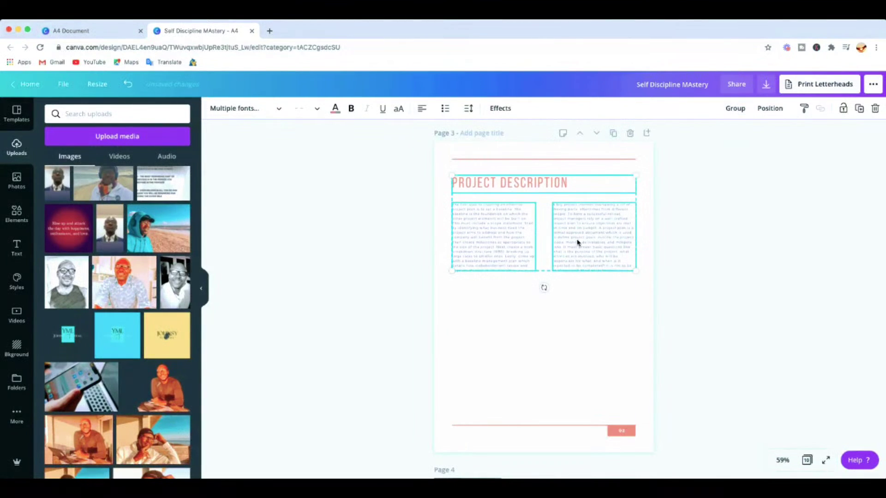
click(576, 282)
click(608, 233)
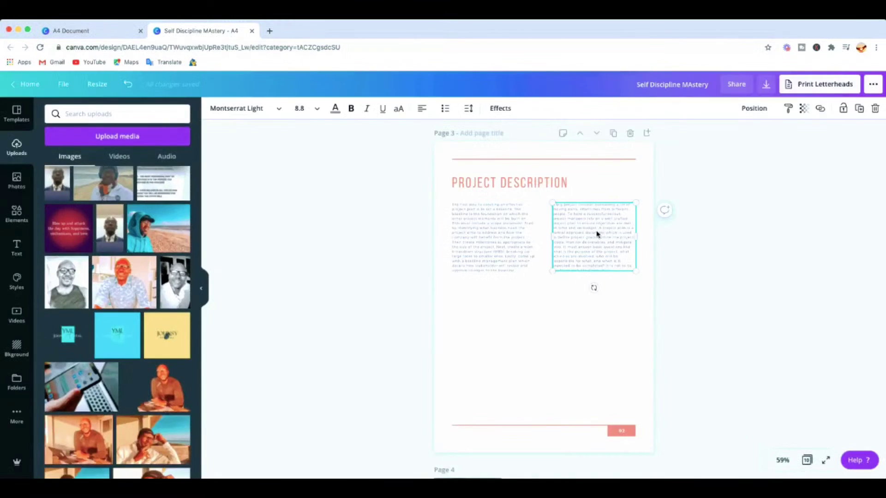
drag(589, 249, 512, 338)
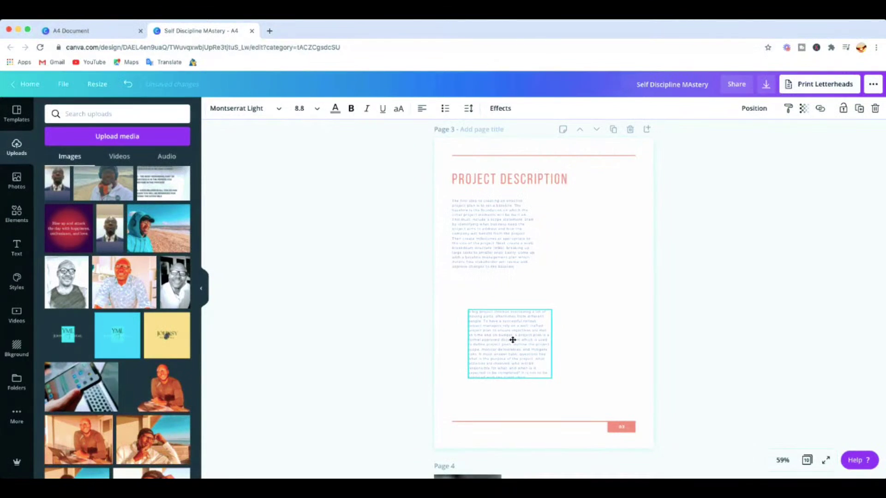
- Widen the first Project Description paragraph to nearly the full width of the header line and set its font size to 14
click(522, 231)
drag(537, 229, 599, 226)
click(305, 109)
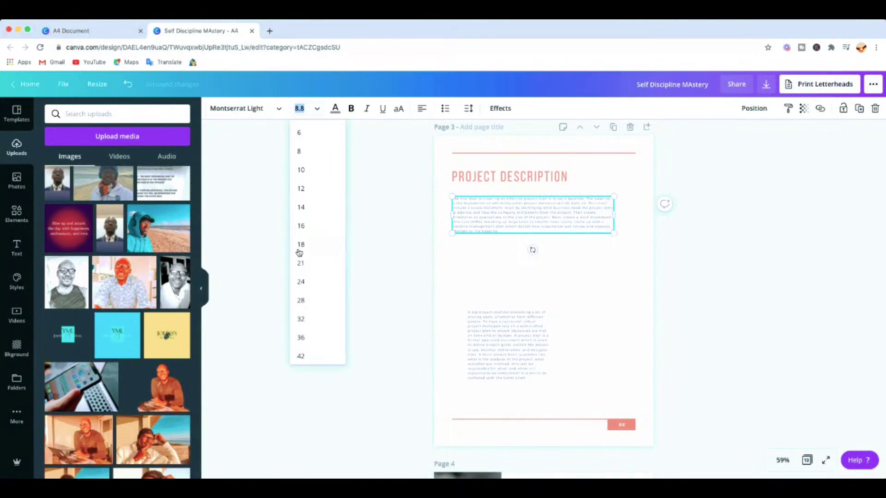
click(301, 226)
click(316, 109)
click(303, 207)
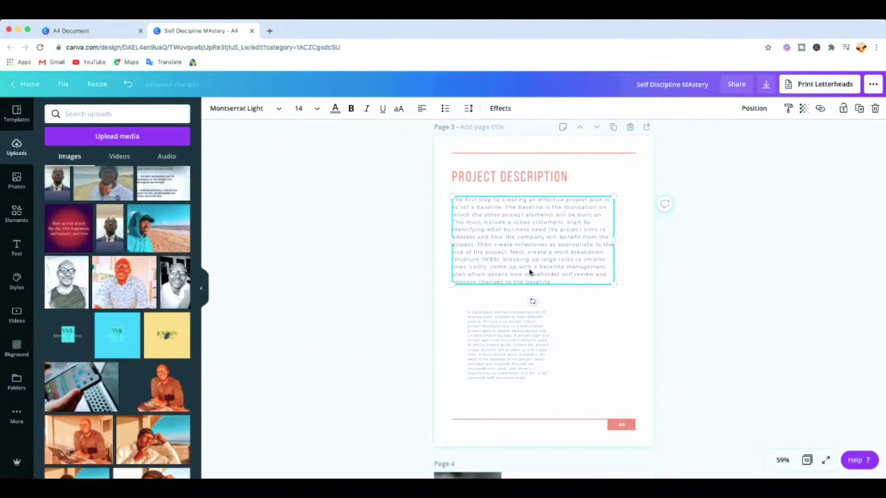
drag(614, 240, 623, 240)
- Set the "A big project involves" paragraph to font size 14, widen it and place it below the first paragraph
click(520, 345)
click(316, 109)
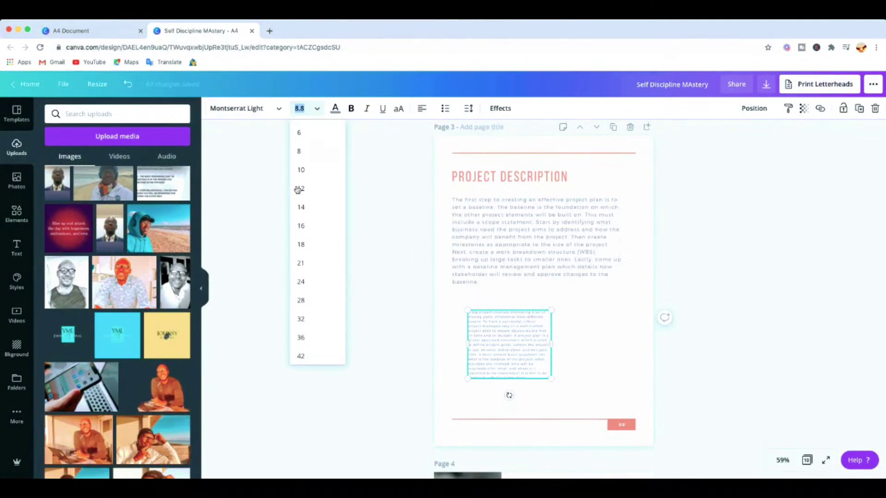
click(303, 209)
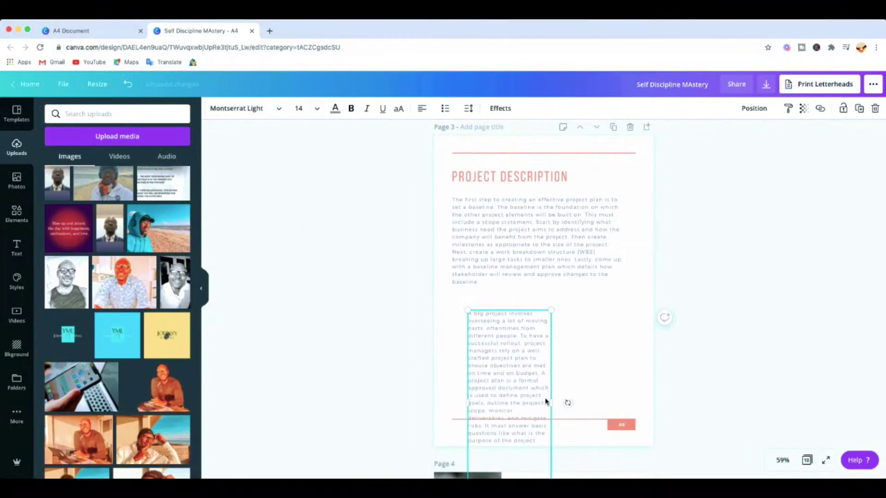
drag(552, 403, 629, 401)
drag(565, 359, 553, 356)
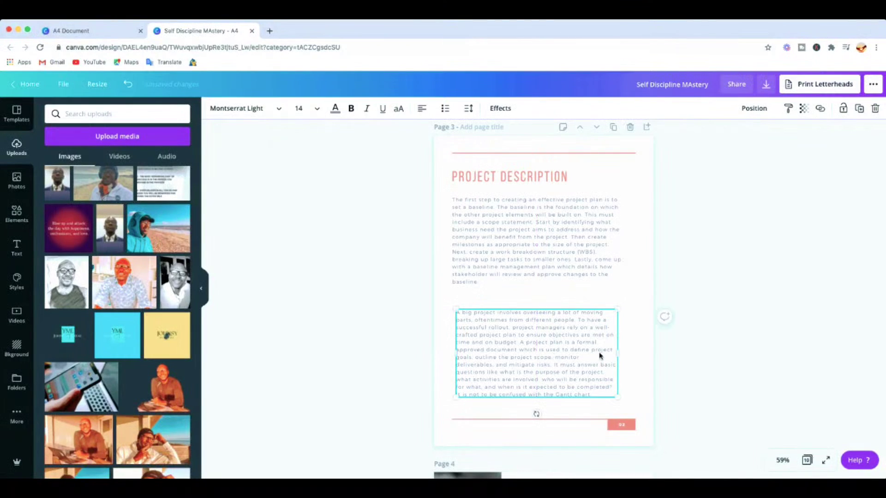
scroll(593, 269, down, 2)
scroll(587, 275, up, 2)
click(500, 179)
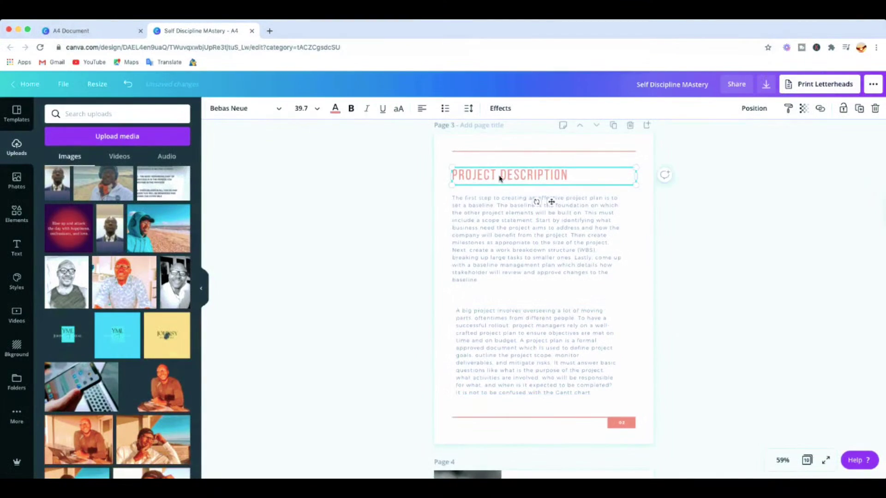
double_click(565, 176)
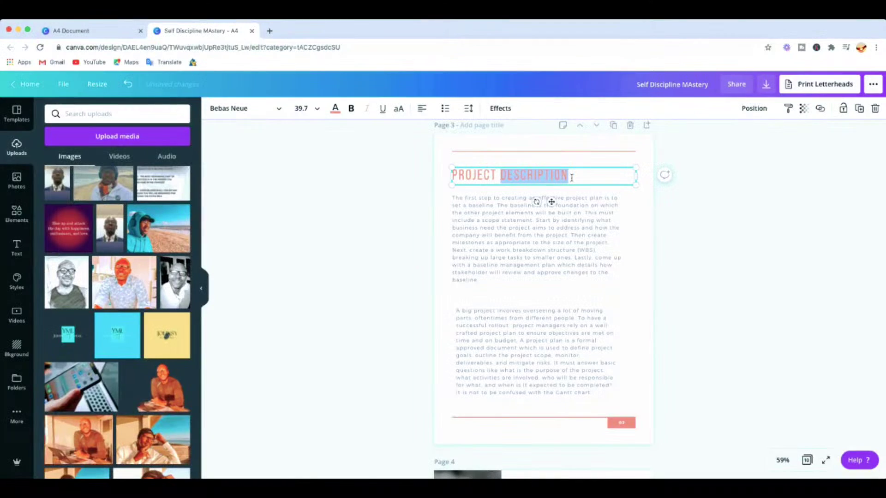
triple_click(550, 174)
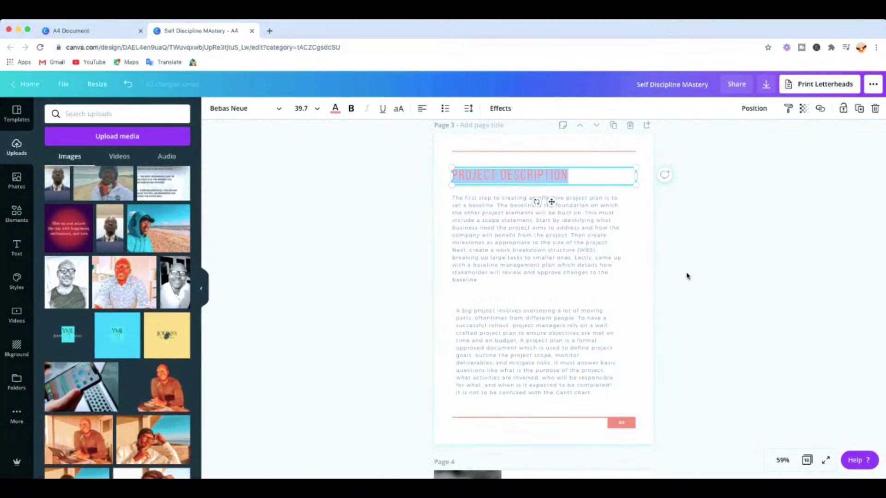
scroll(546, 235, up, 2)
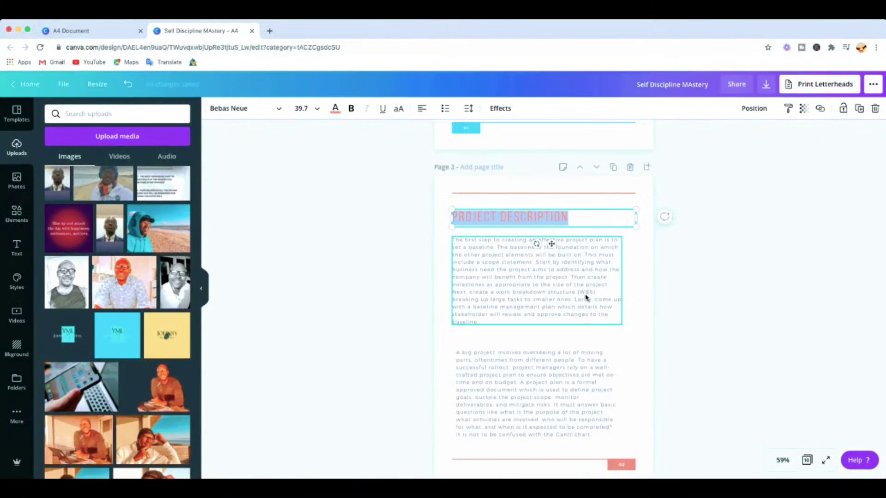
scroll(595, 293, down, 3)
scroll(601, 289, down, 1)
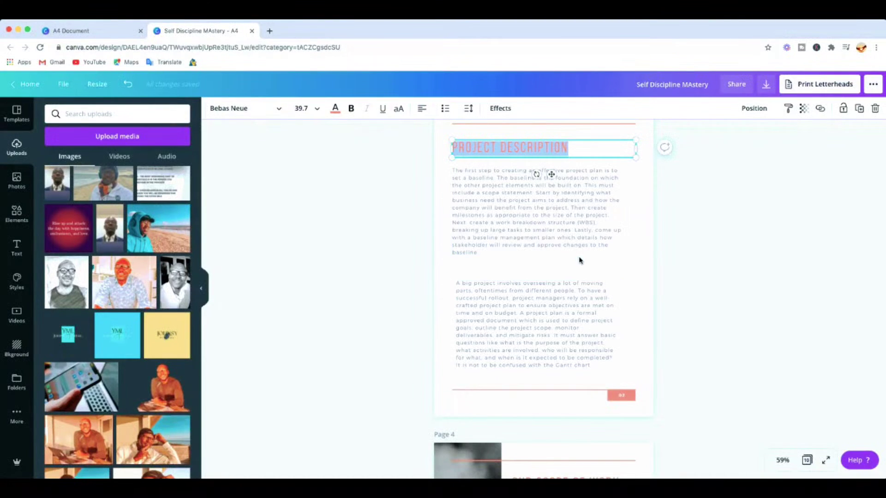
click(595, 279)
- Delete page 5, the "Project Timeline" page
scroll(551, 246, up, 5)
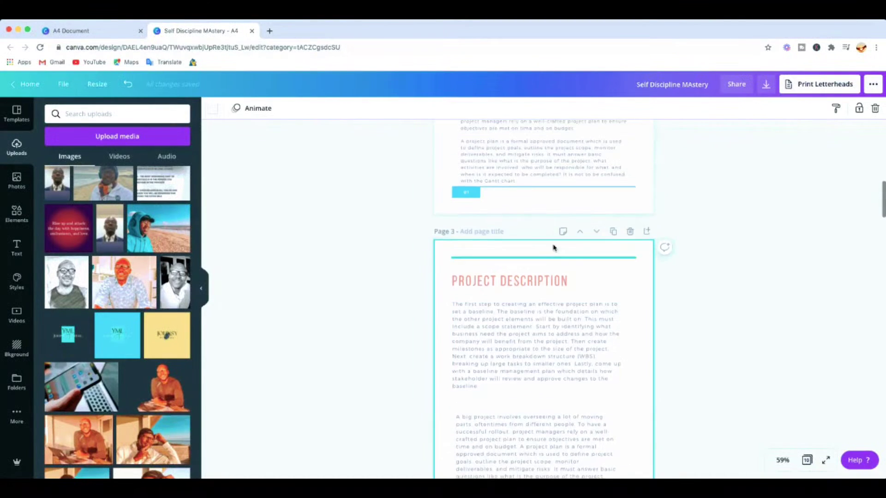
scroll(538, 298, down, 8)
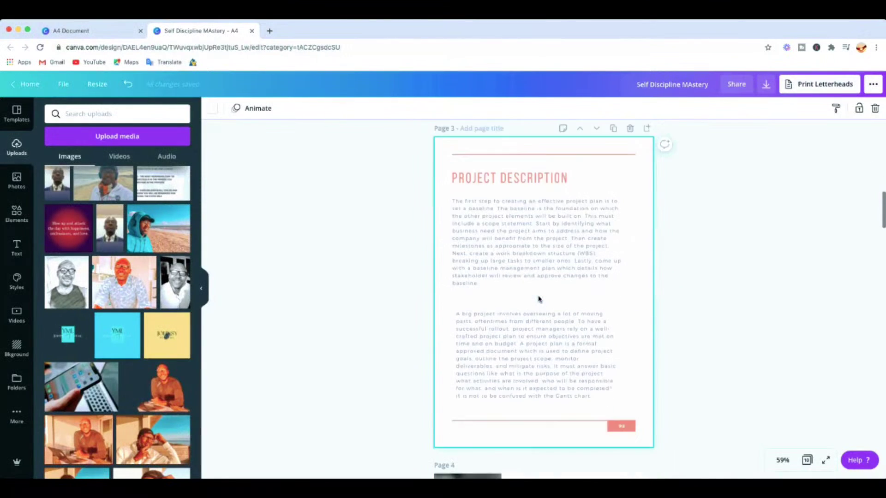
scroll(542, 299, down, 15)
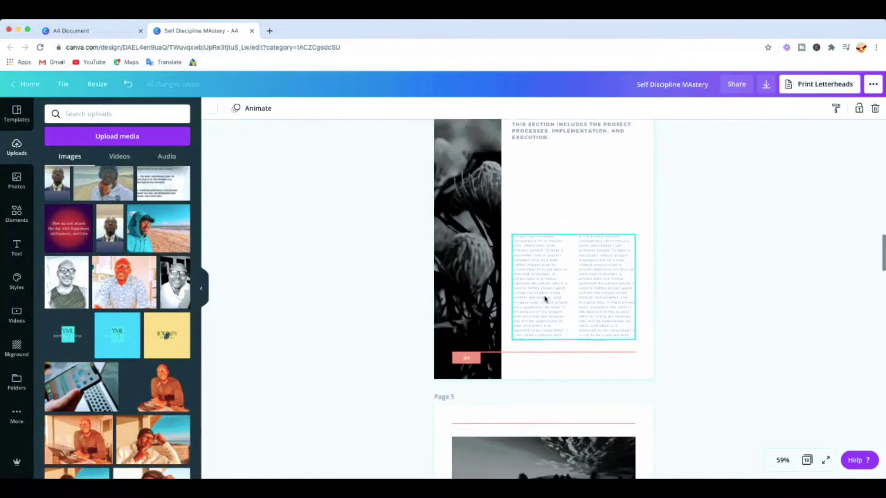
scroll(546, 298, down, 7)
scroll(553, 309, up, 7)
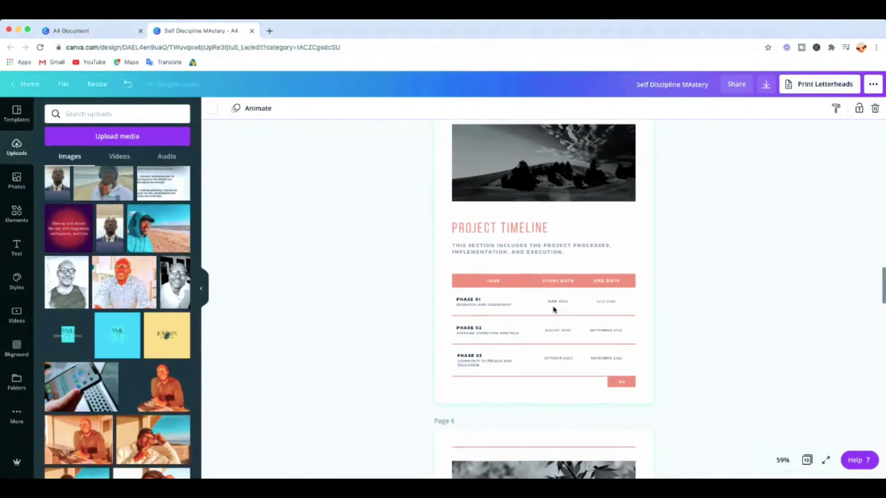
scroll(554, 311, up, 1)
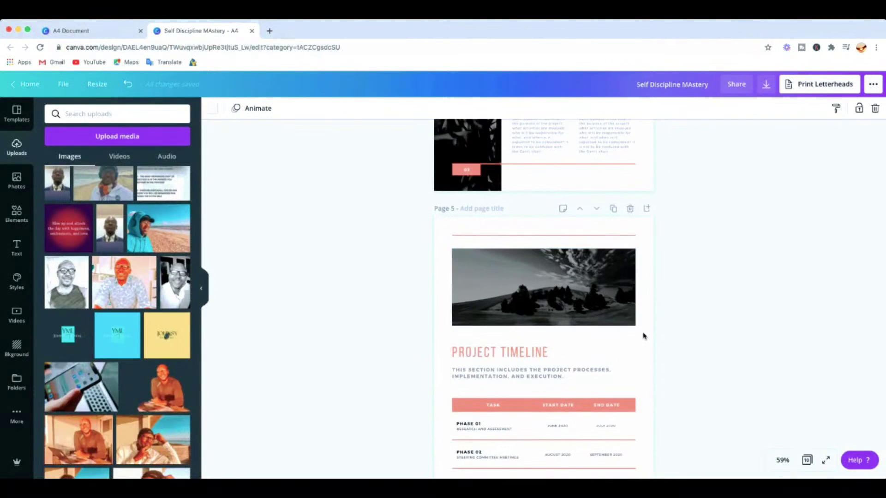
click(631, 210)
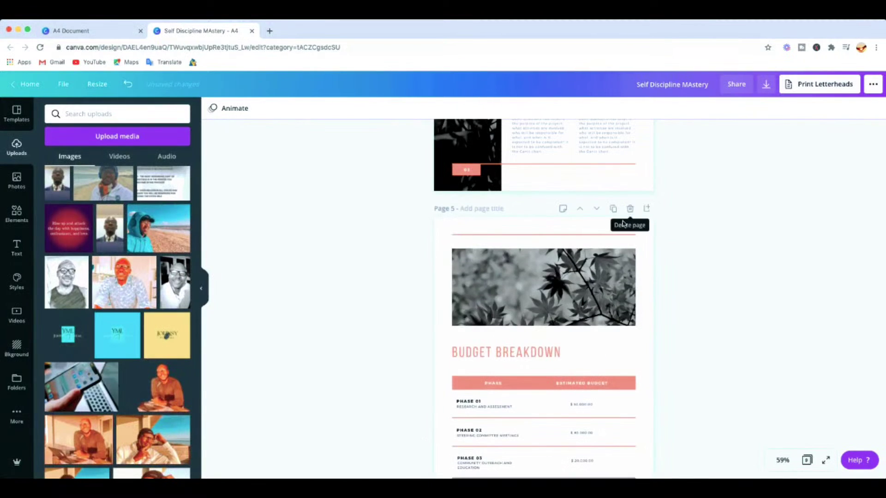
- Delete page 4, the "Our Scope of Work" page
scroll(611, 184, up, 5)
click(607, 249)
scroll(640, 219, up, 2)
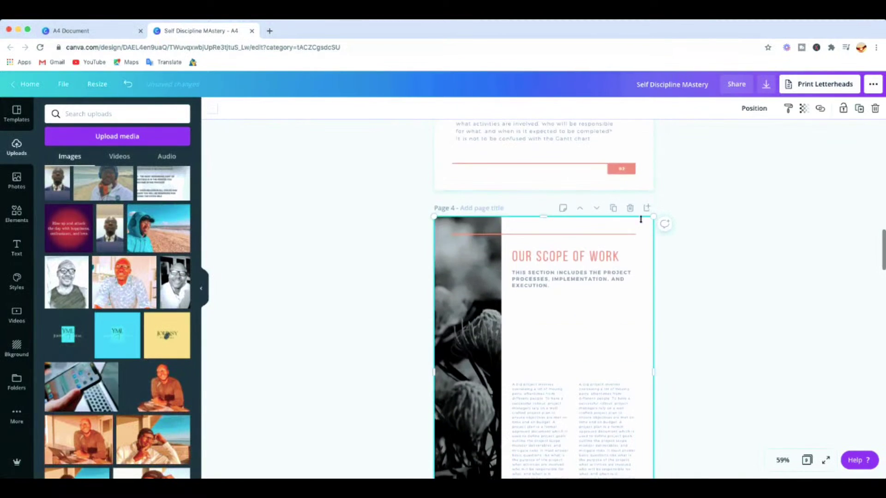
click(631, 208)
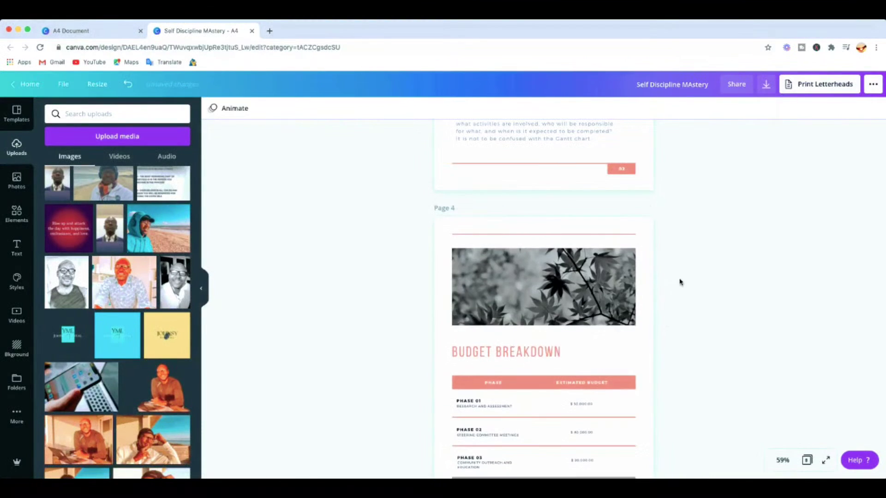
- Delete the "Budget Breakdown" page that follows the Project Description page
scroll(664, 258, down, 5)
scroll(608, 221, up, 3)
click(605, 213)
click(607, 163)
scroll(630, 141, up, 1)
click(642, 165)
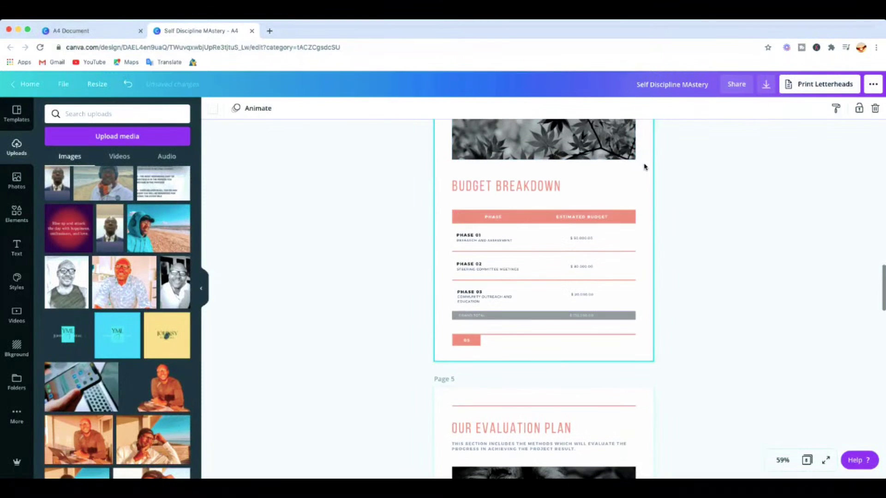
scroll(642, 166, up, 2)
scroll(639, 134, up, 1)
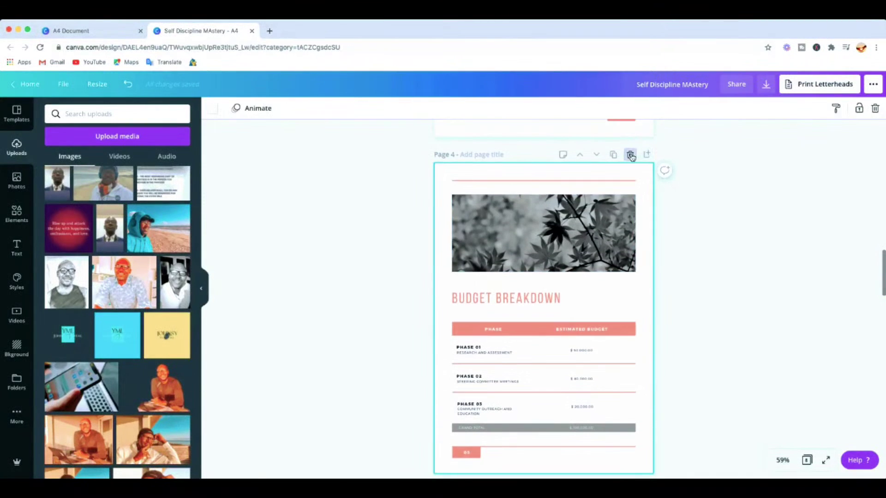
click(628, 153)
- Review the remaining pages from the cover through the Project Description page
scroll(612, 222, up, 4)
scroll(613, 221, up, 10)
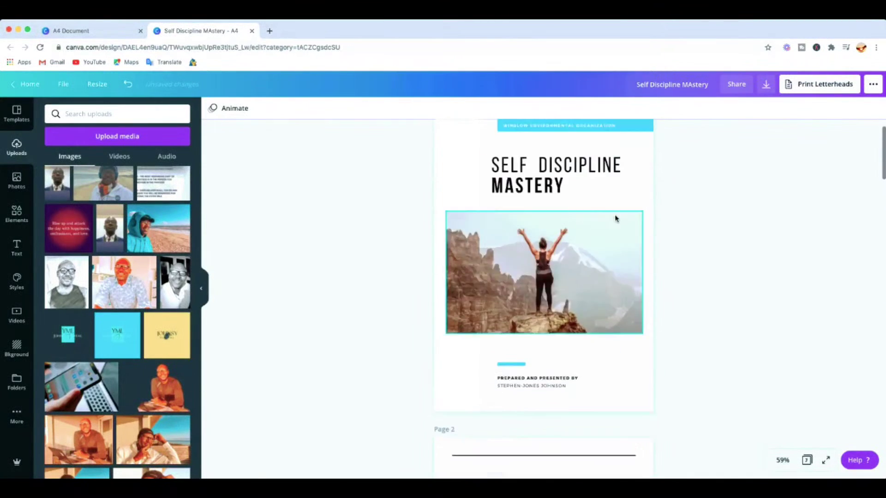
scroll(615, 218, down, 4)
scroll(615, 218, down, 7)
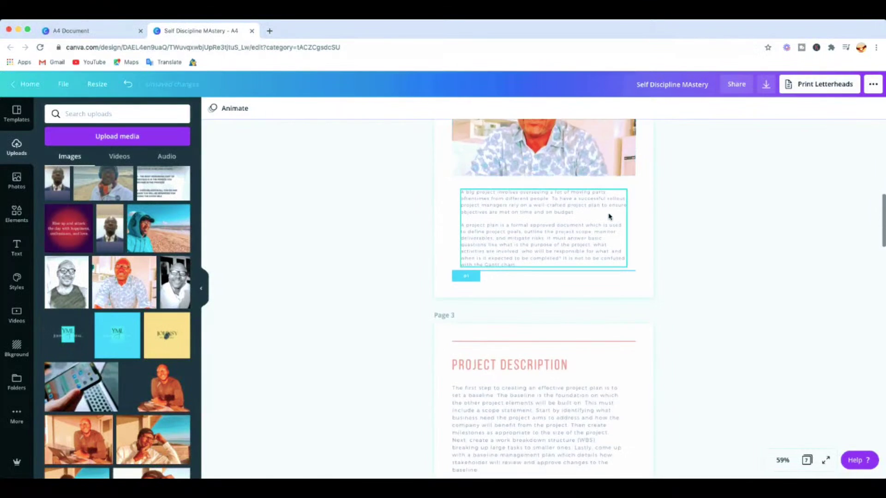
scroll(611, 217, down, 3)
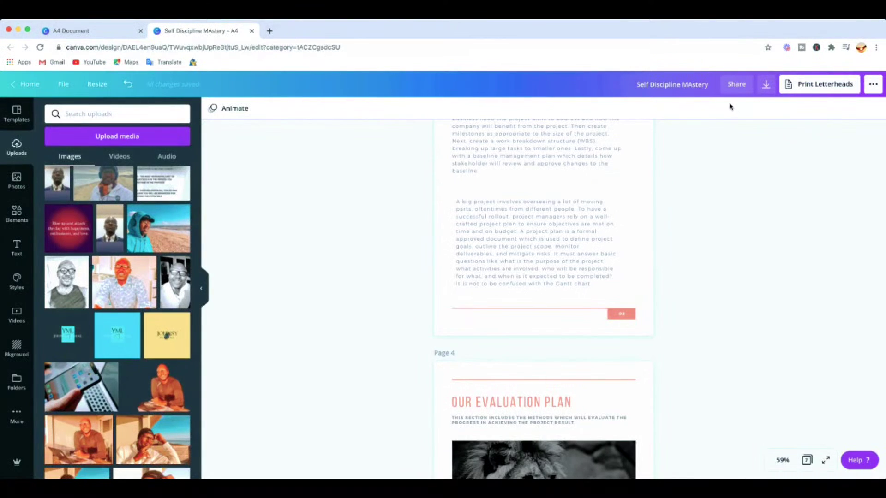
- Examine the file types offered for downloading the document and the available sharing and print options
click(766, 85)
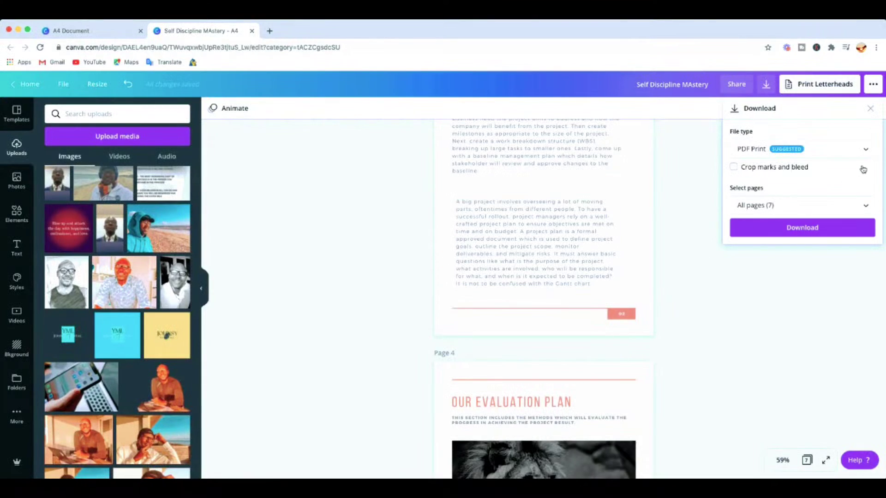
click(865, 150)
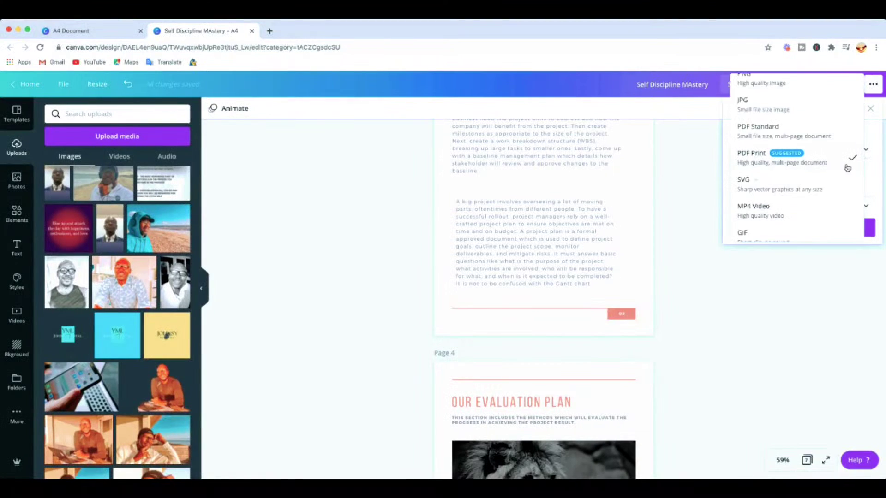
scroll(777, 143, up, 1)
scroll(777, 149, down, 1)
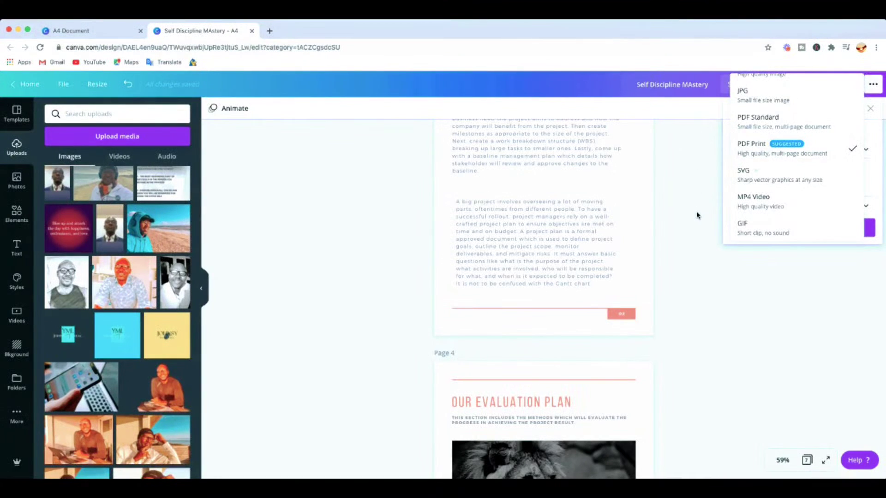
click(688, 224)
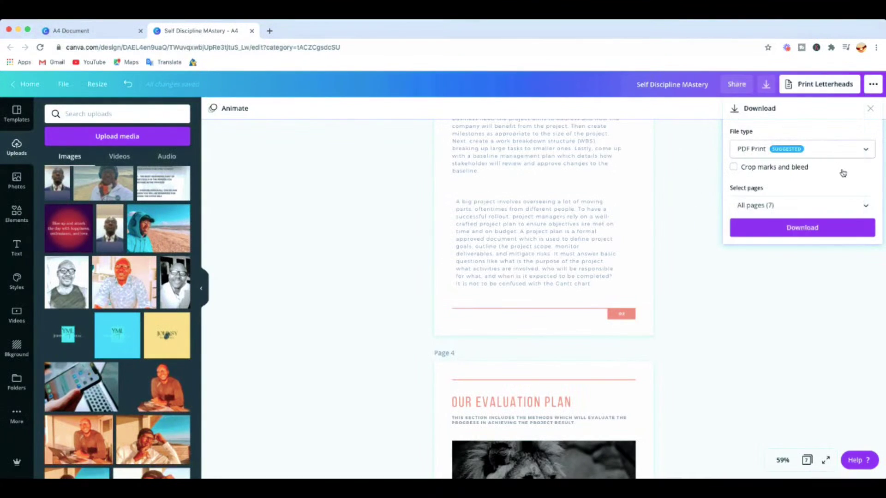
click(873, 87)
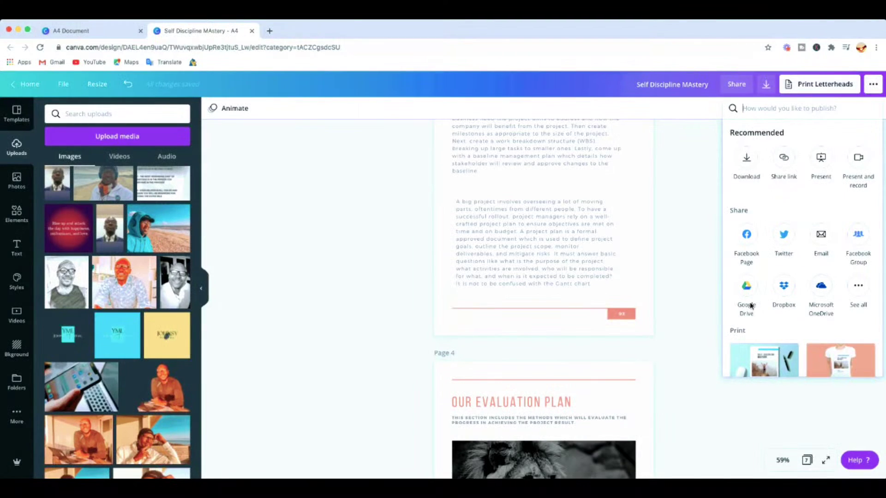
scroll(747, 325, down, 5)
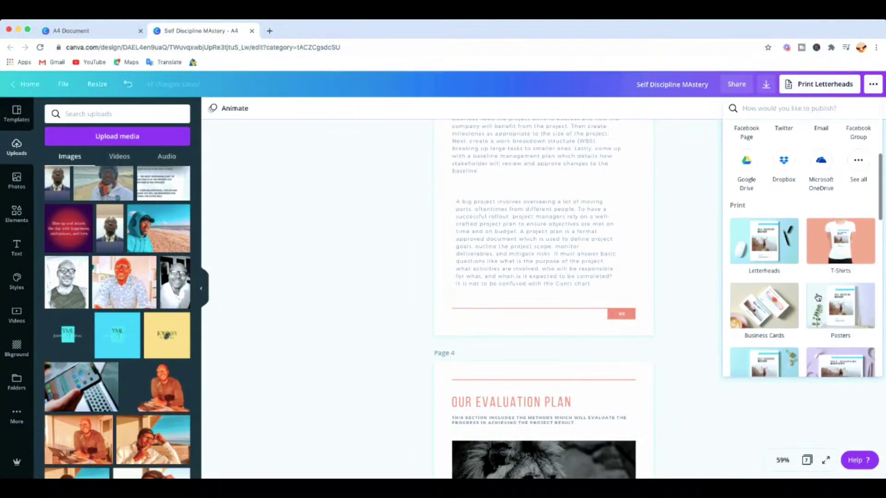
- Download all pages of the document as a PDF Print file and dismiss the saved-design message
scroll(747, 326, up, 5)
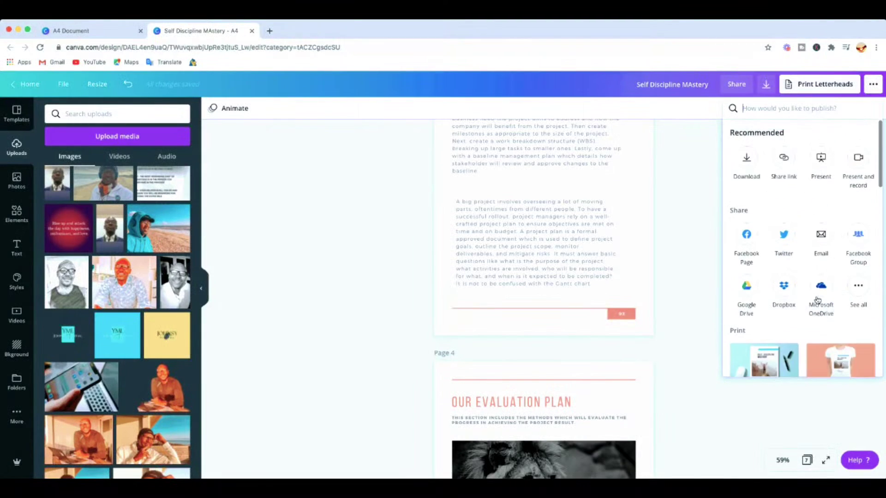
click(703, 159)
click(766, 85)
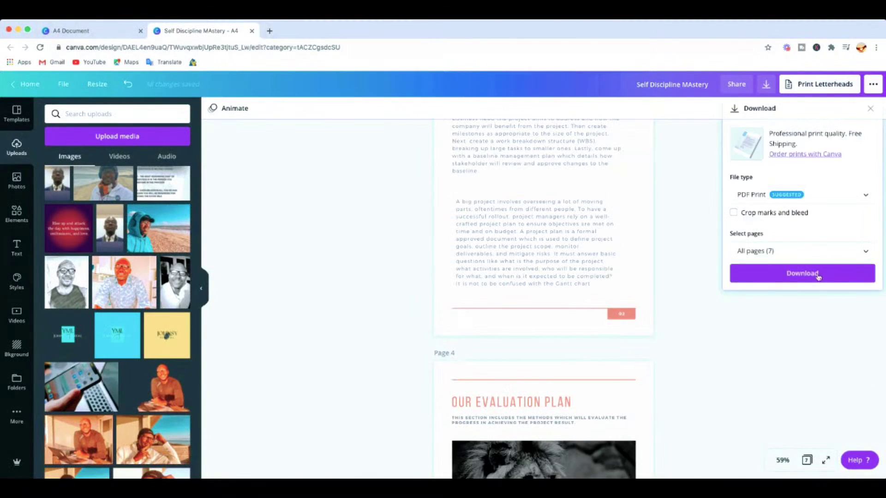
click(790, 274)
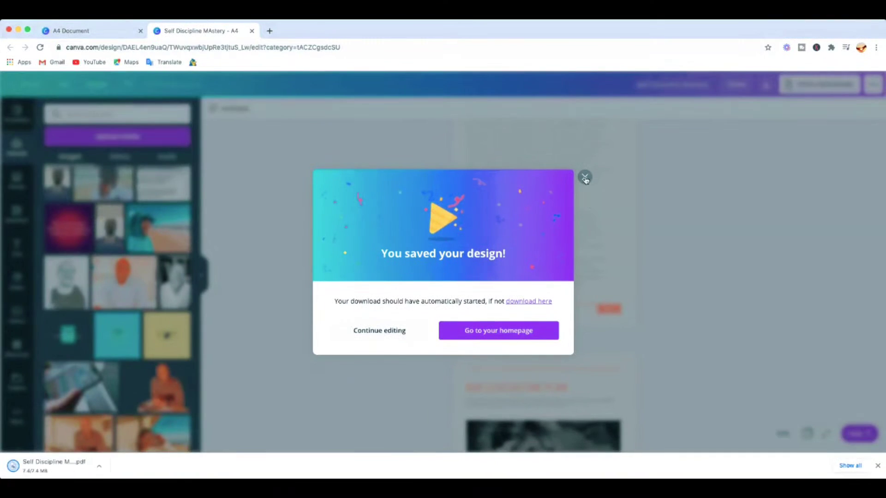
click(584, 178)
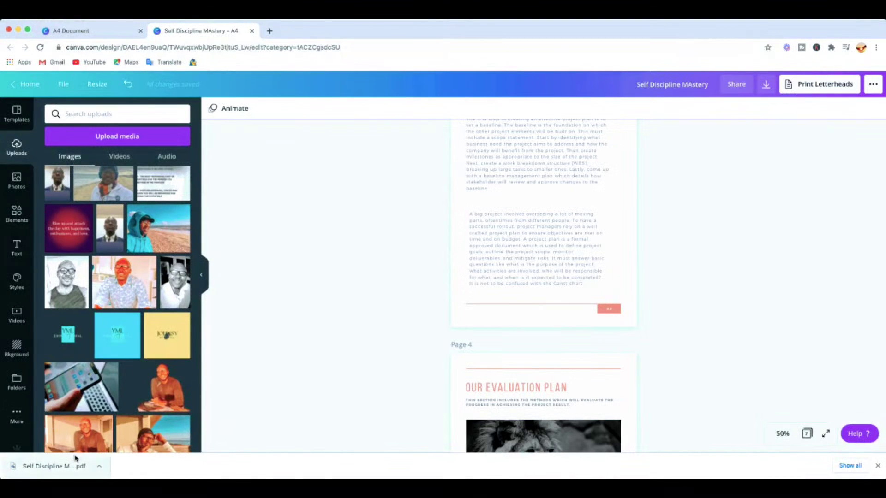
- Open the downloaded "Self Discipline MAstery" PDF and review its pages from the cover through the Sustainability Plan
click(65, 468)
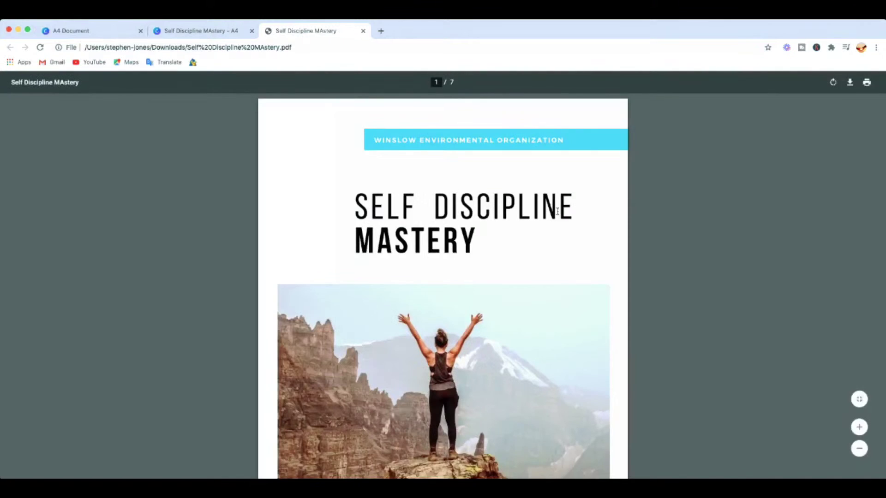
scroll(556, 213, down, 5)
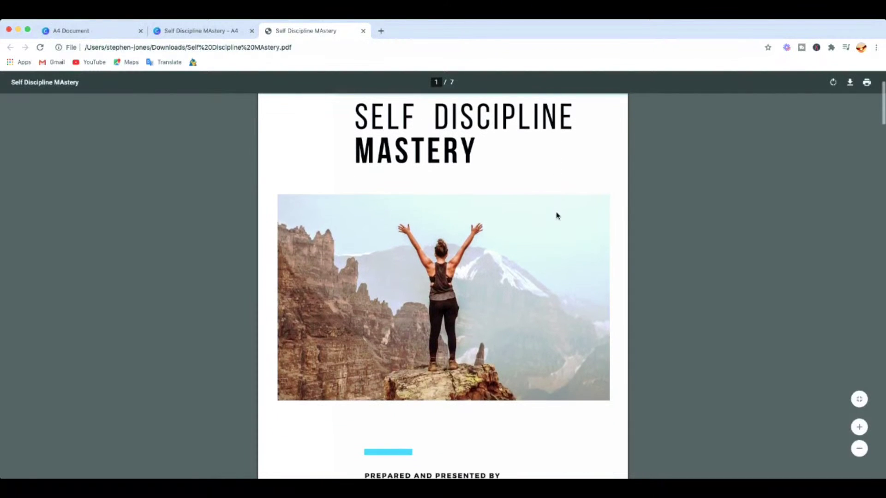
scroll(557, 216, up, 5)
scroll(557, 214, down, 4)
scroll(556, 215, up, 4)
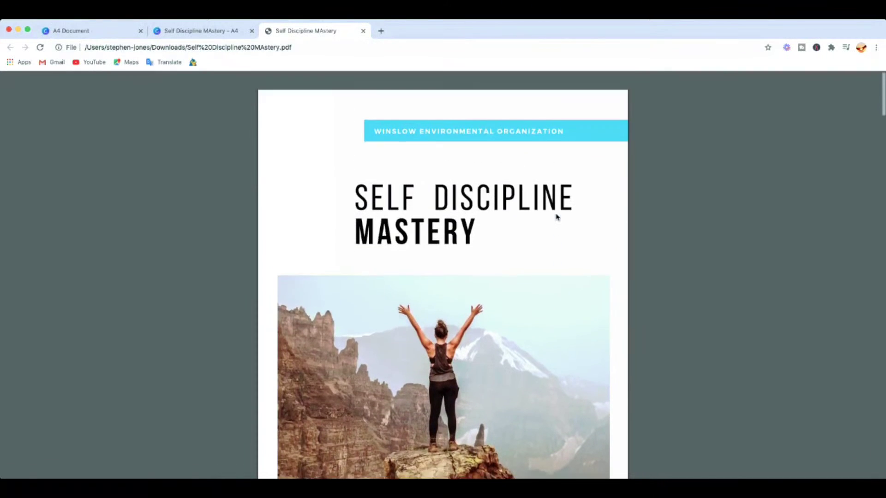
scroll(557, 217, down, 10)
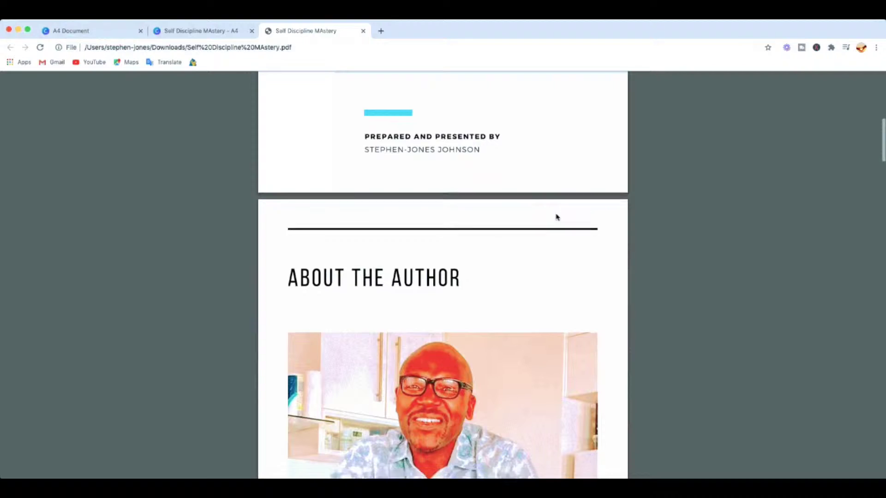
scroll(557, 217, down, 10)
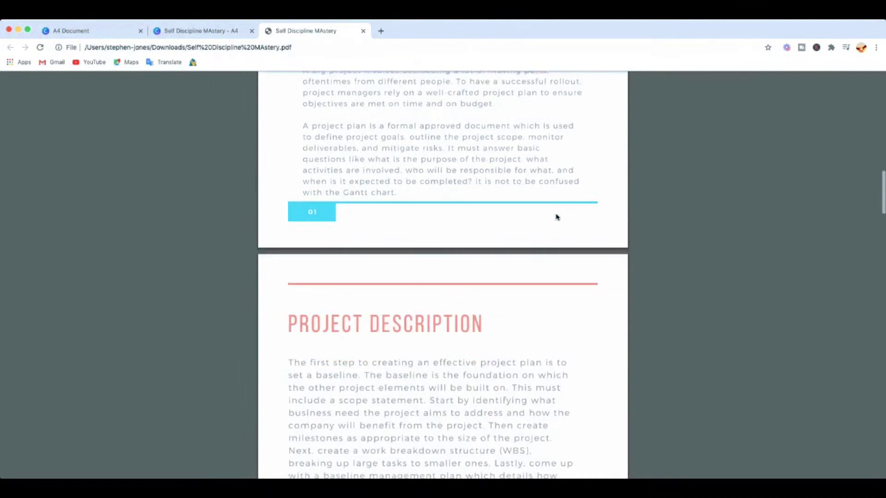
scroll(556, 217, down, 10)
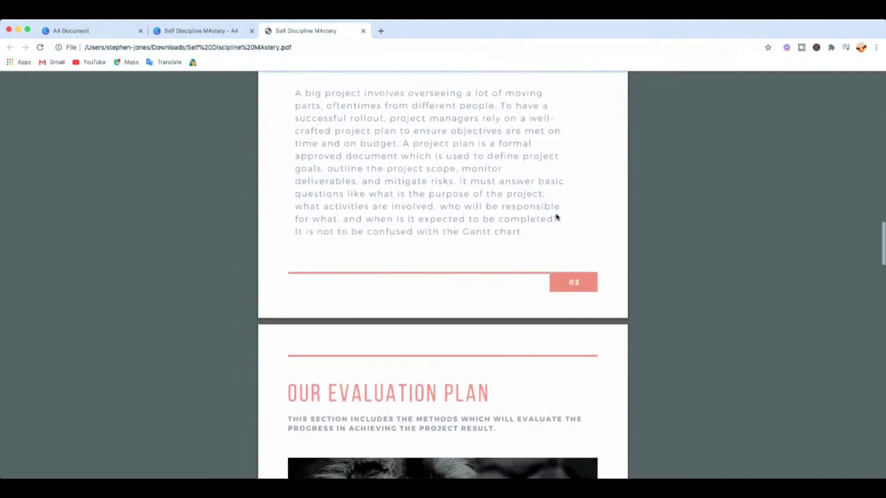
scroll(556, 217, down, 10)
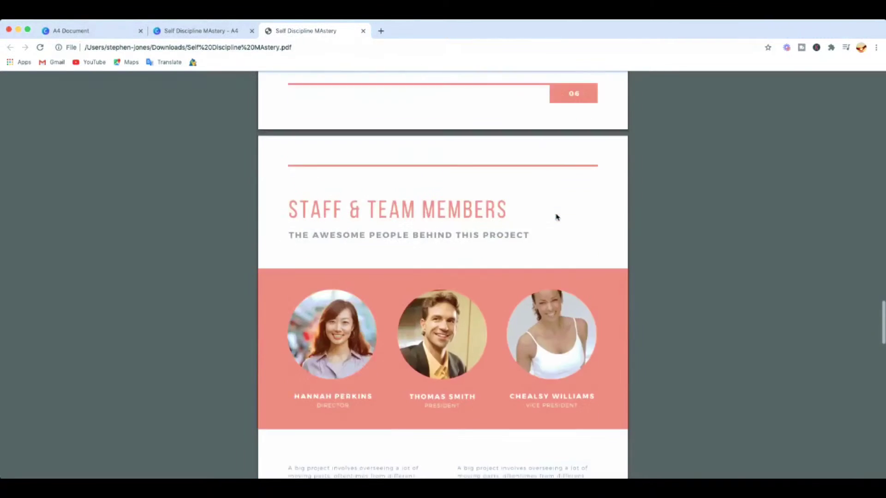
scroll(557, 217, down, 10)
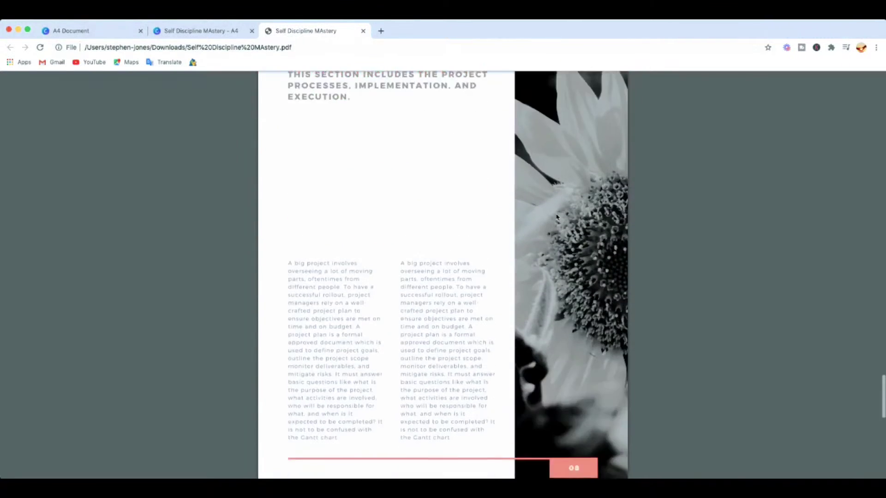
scroll(556, 217, down, 5)
scroll(557, 217, up, 10)
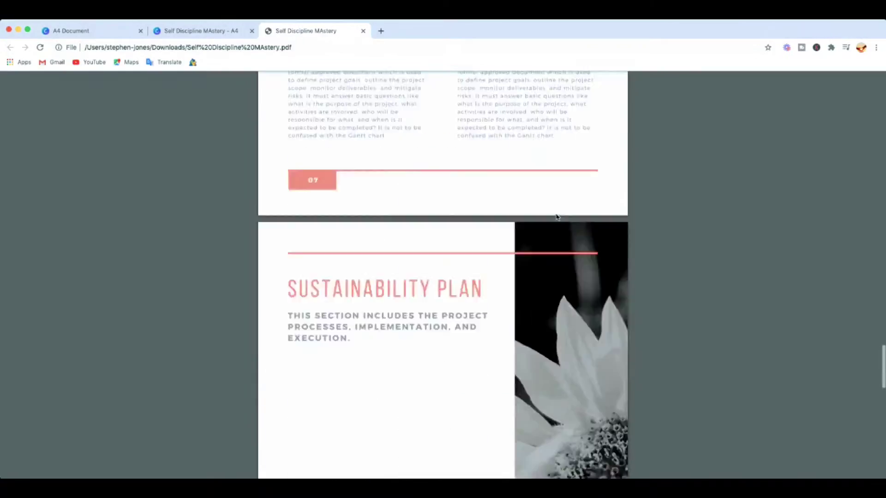
scroll(557, 217, up, 1)
scroll(551, 271, up, 4)
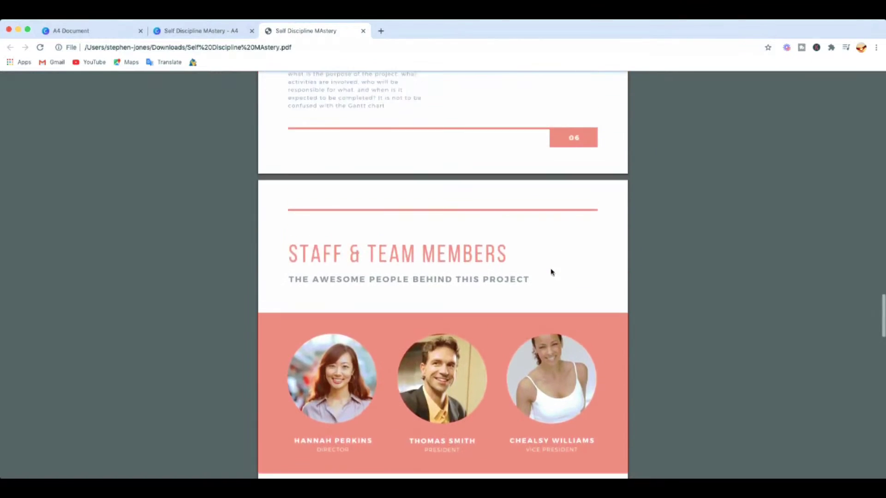